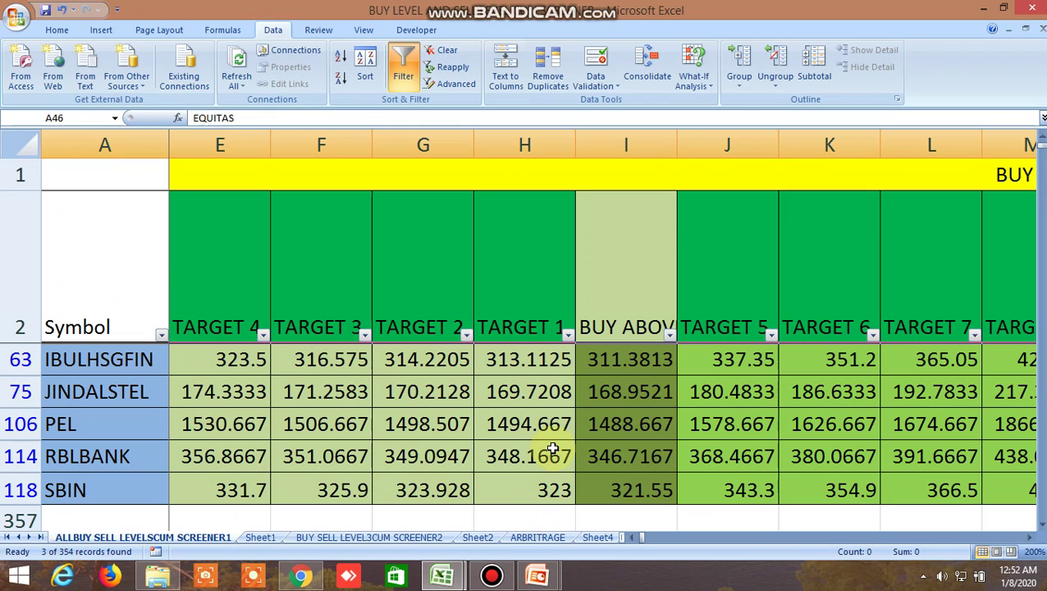
# Step: Check the BUY ABOVE column, view the BUY LEVEL AND SELL LEVEL 3 workbook, and return to the screener workbook
pyautogui.click(626, 287)
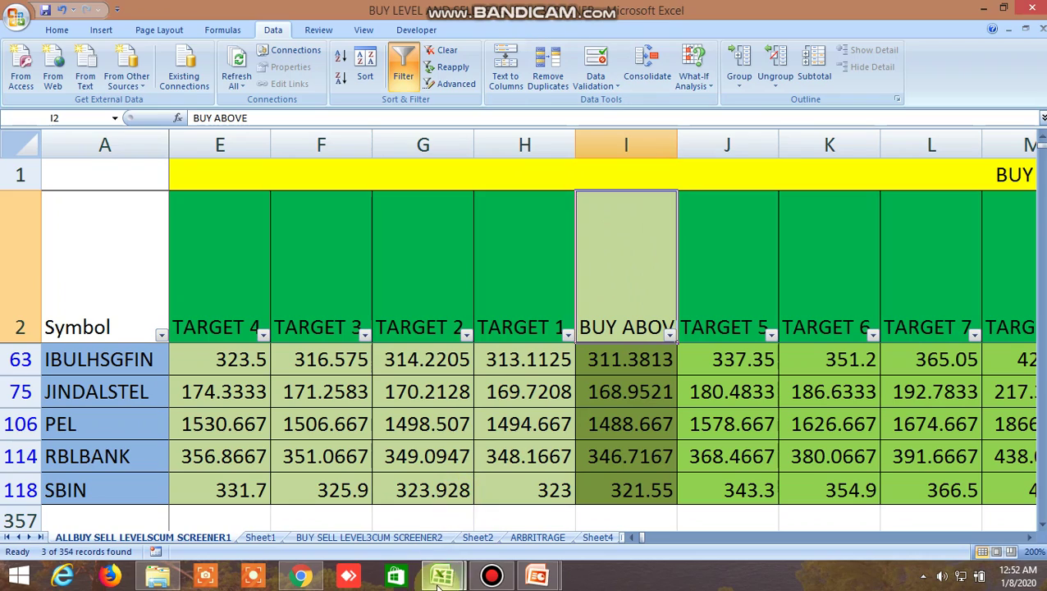
pyautogui.moveTo(439, 578)
pyautogui.click(385, 514)
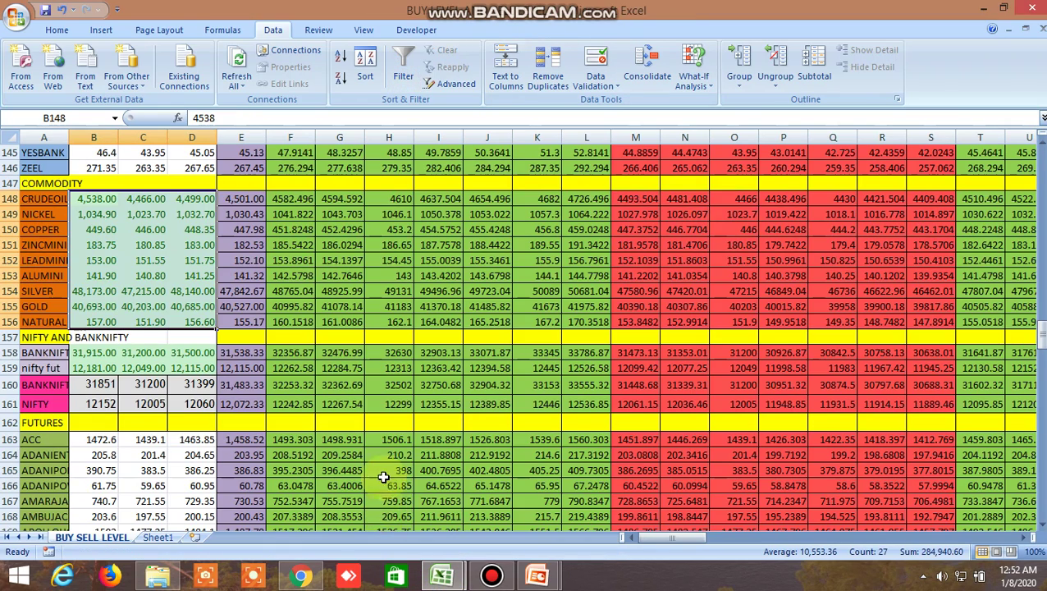
pyautogui.moveTo(442, 577)
pyautogui.click(497, 509)
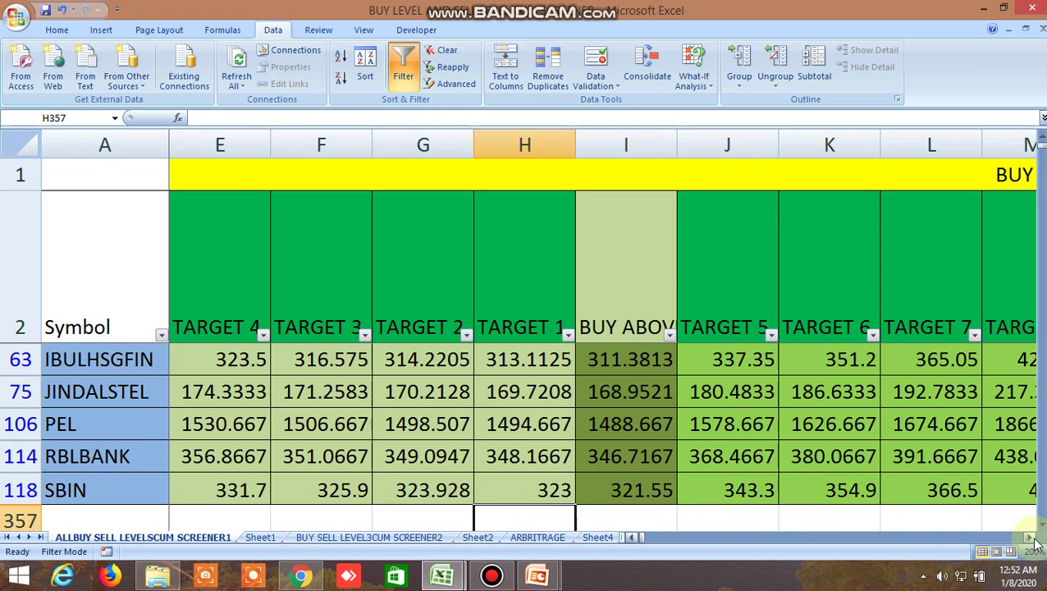
# Step: Look through the filtered screener's columns as far as the Bollinger band squeeze breakout column, returning to the HIGH column
pyautogui.moveTo(1032, 539); pyautogui.dragTo(1031, 542)
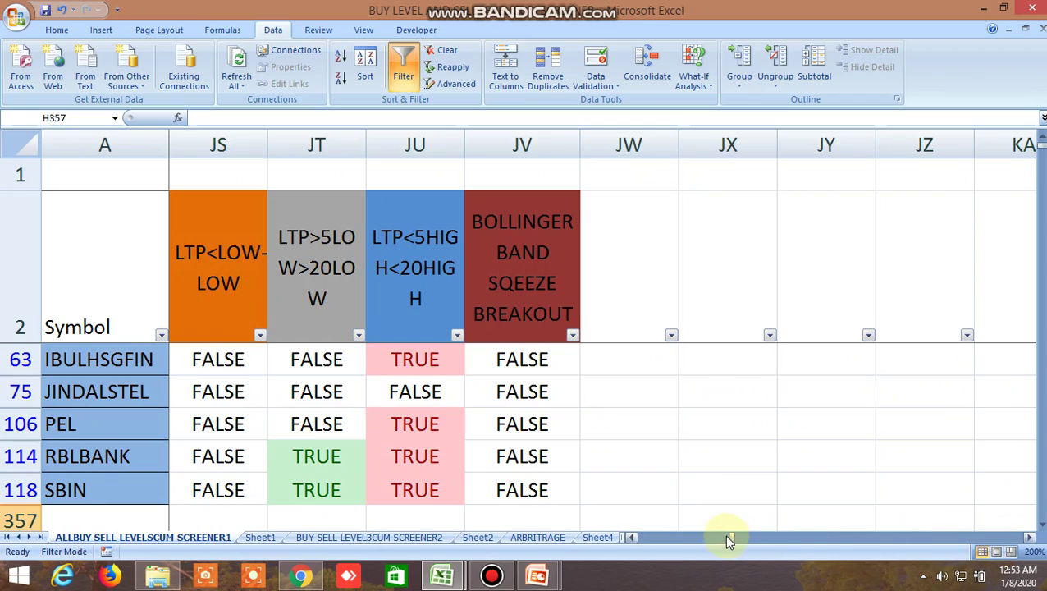
pyautogui.moveTo(729, 537); pyautogui.dragTo(633, 543)
# Step: Open the BUY SELL LEVEL3CUM SCREENER2 sheet and examine its uptrend and downtrend buy and sell levels
pyautogui.moveTo(442, 574)
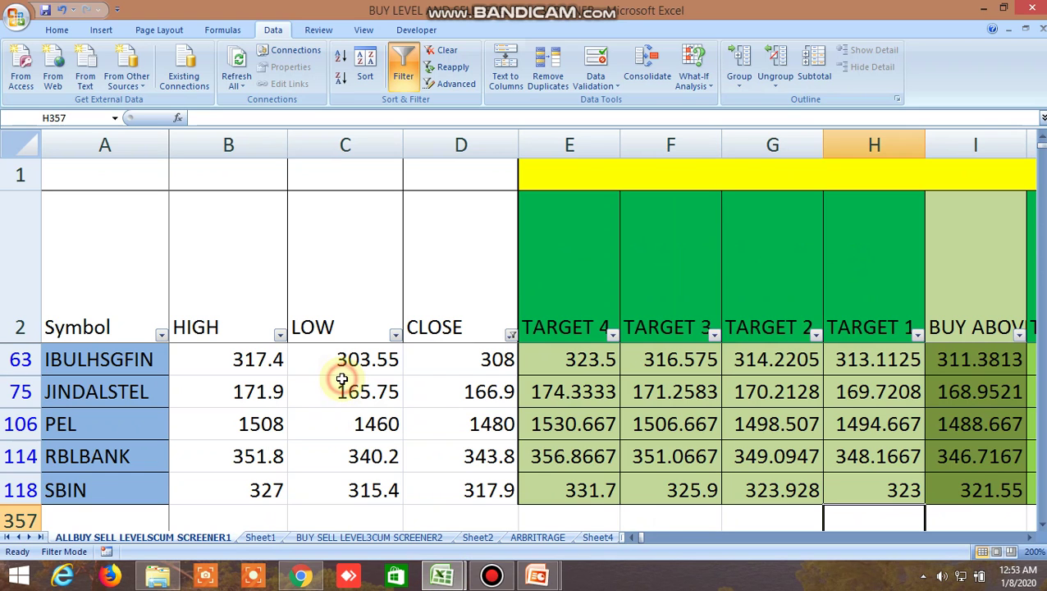
pyautogui.click(415, 538)
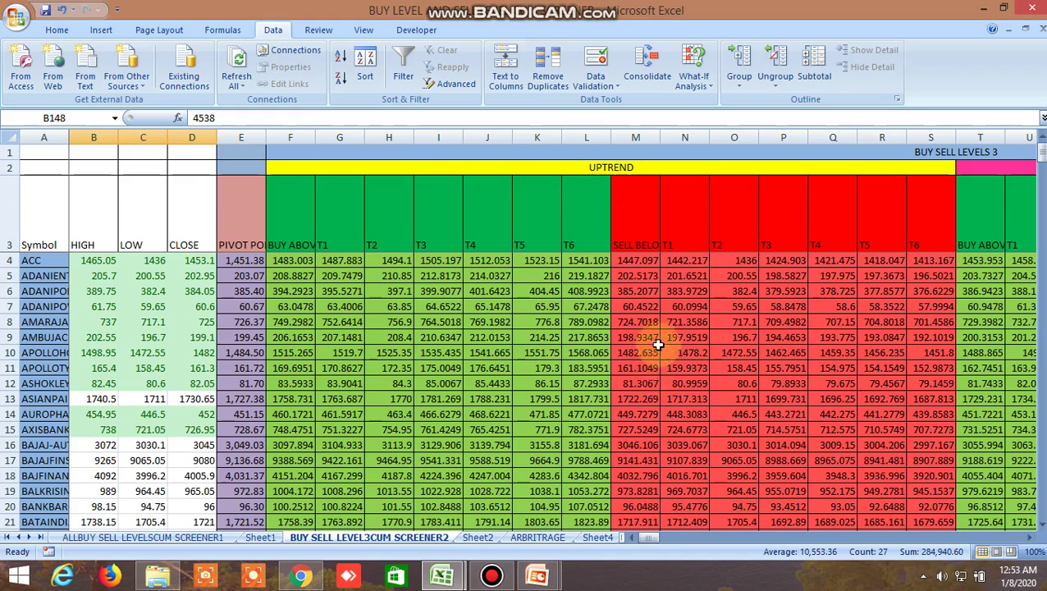
pyautogui.moveTo(649, 542)
pyautogui.mouseDown()
pyautogui.moveTo(659, 540)
pyautogui.moveTo(647, 539)
pyautogui.mouseUp()
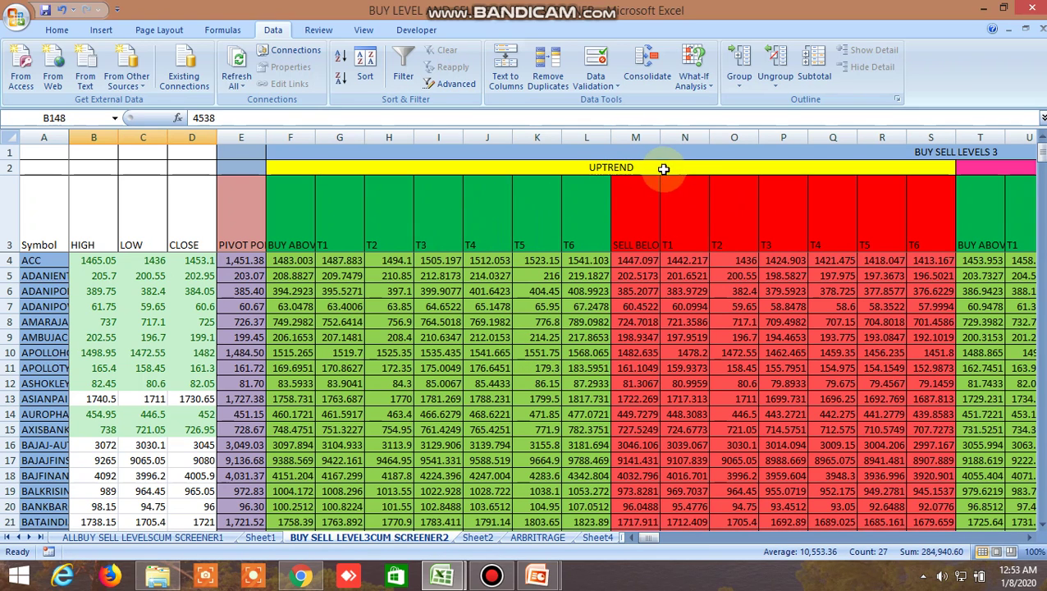
pyautogui.moveTo(657, 537); pyautogui.dragTo(665, 538)
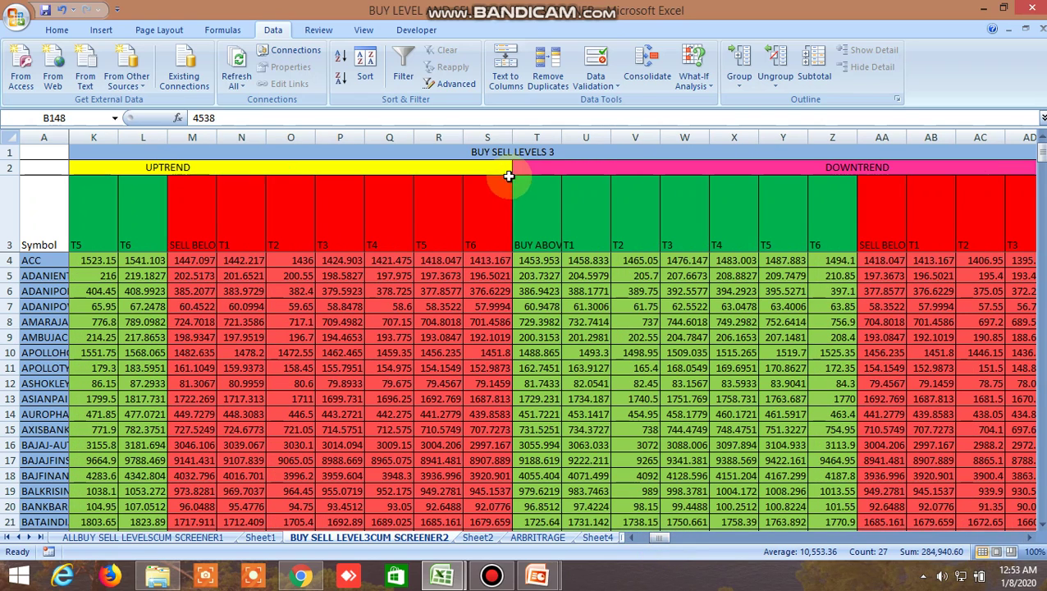
pyautogui.click(1033, 538)
pyautogui.click(1033, 538)
pyautogui.click(1033, 537)
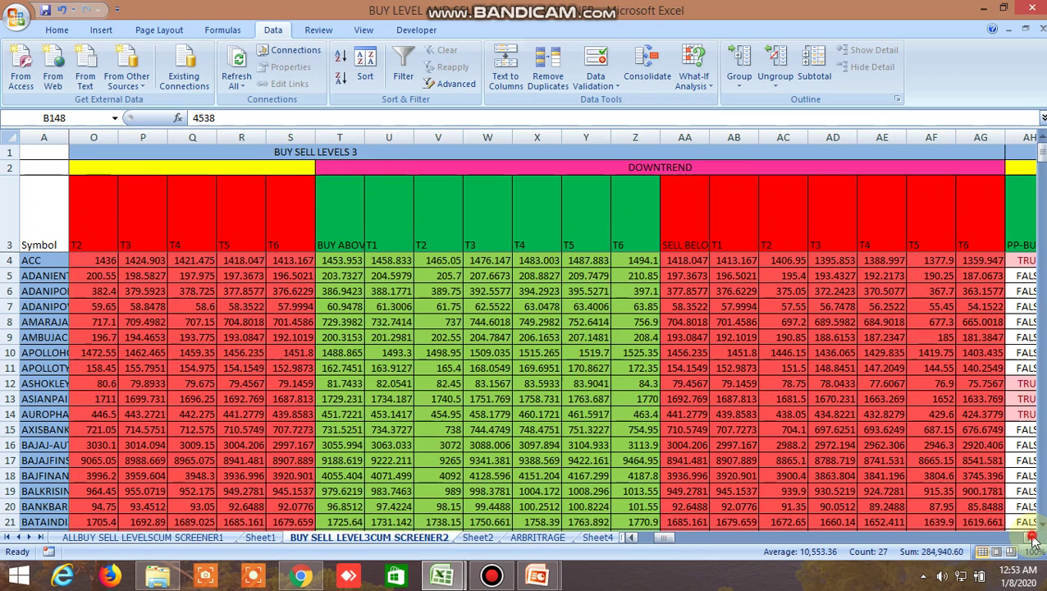
pyautogui.click(1034, 537)
pyautogui.click(1033, 538)
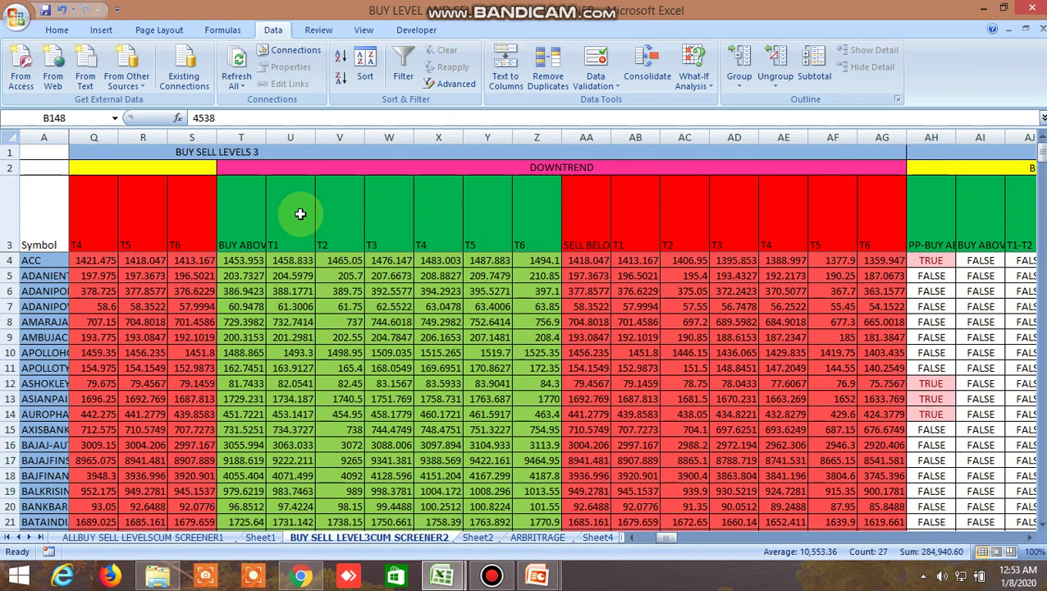
pyautogui.moveTo(670, 538); pyautogui.dragTo(625, 549)
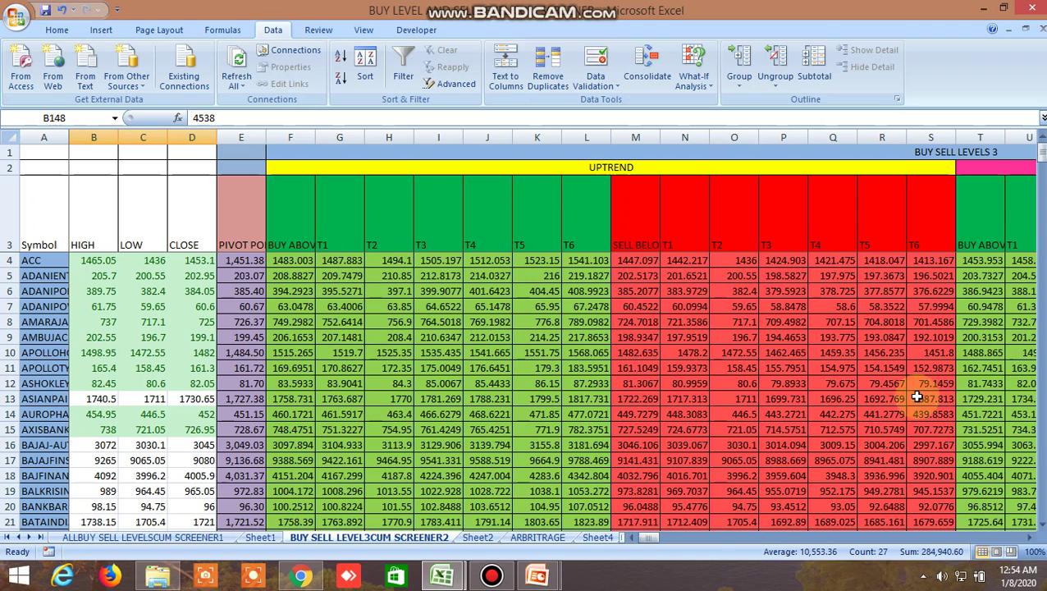
# Step: Return to the ALLBUY SELL LEVELSCUM SCREENER1 sheet and review the BUY ABOVE column and its buy target columns
pyautogui.click(200, 538)
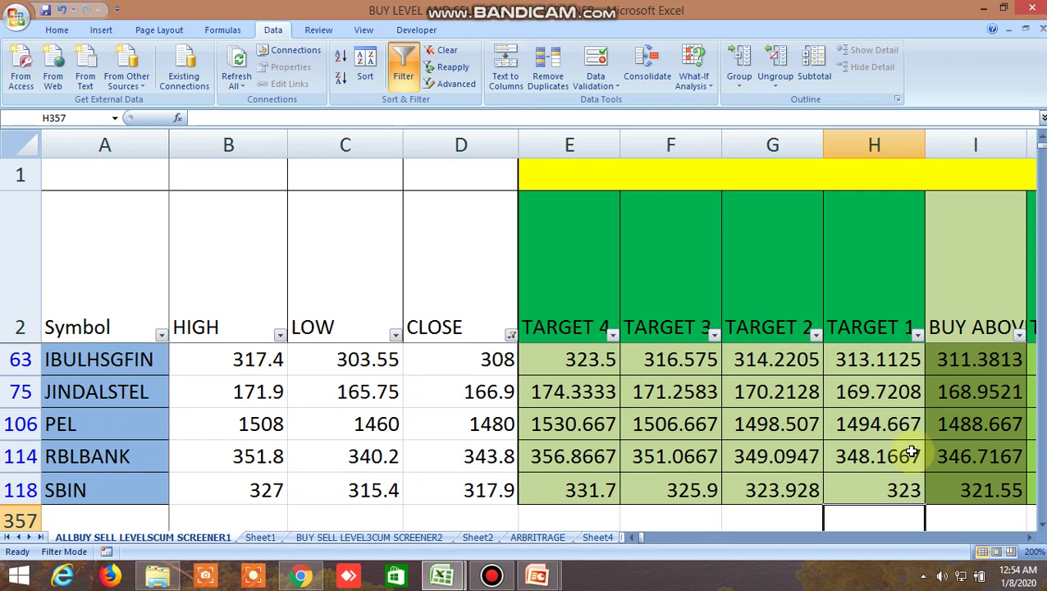
pyautogui.click(443, 577)
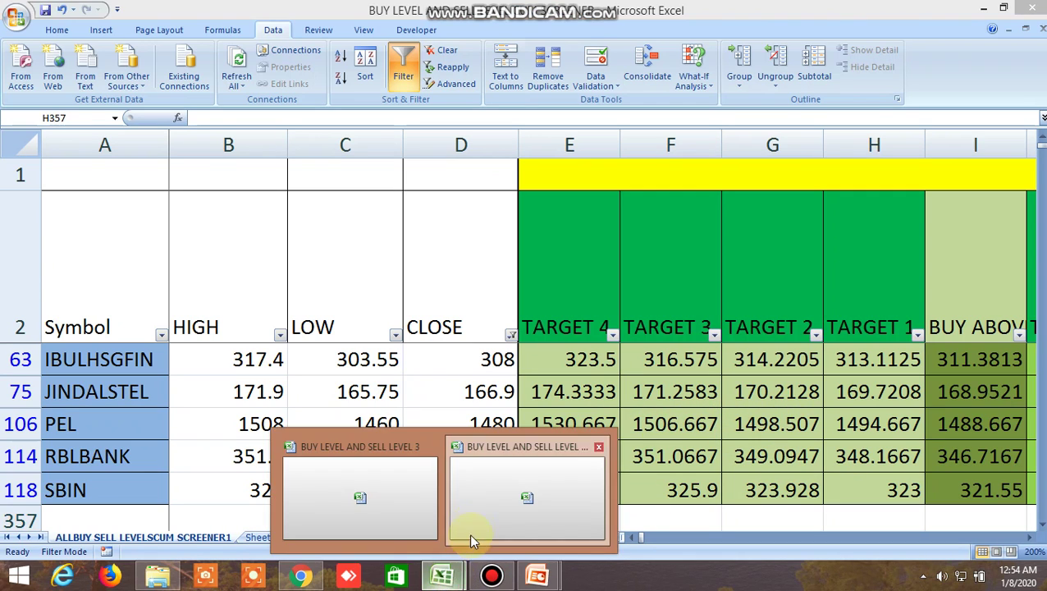
pyautogui.click(527, 509)
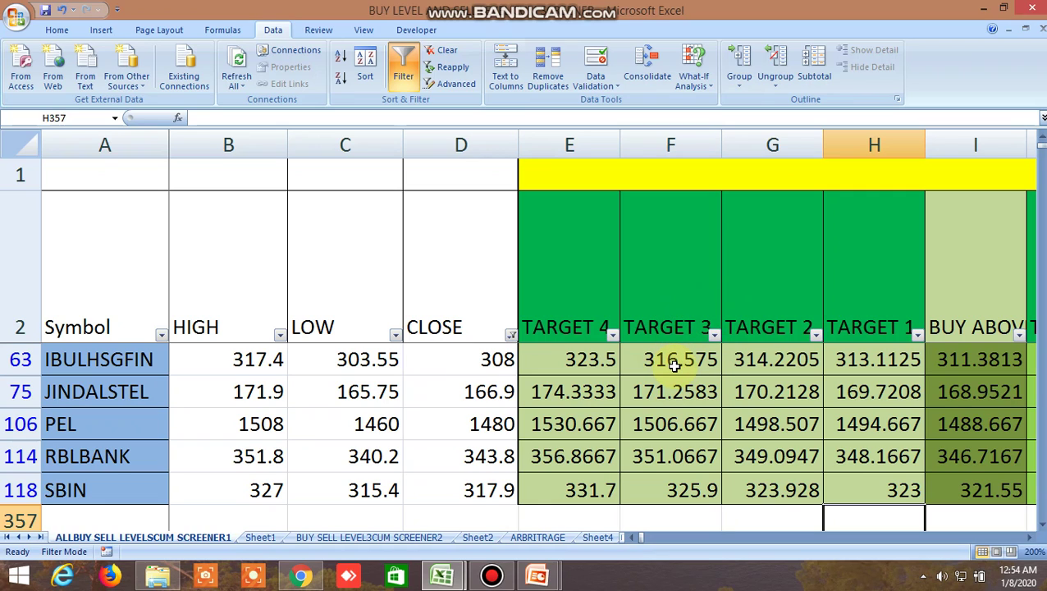
pyautogui.click(1031, 538)
pyautogui.click(1031, 537)
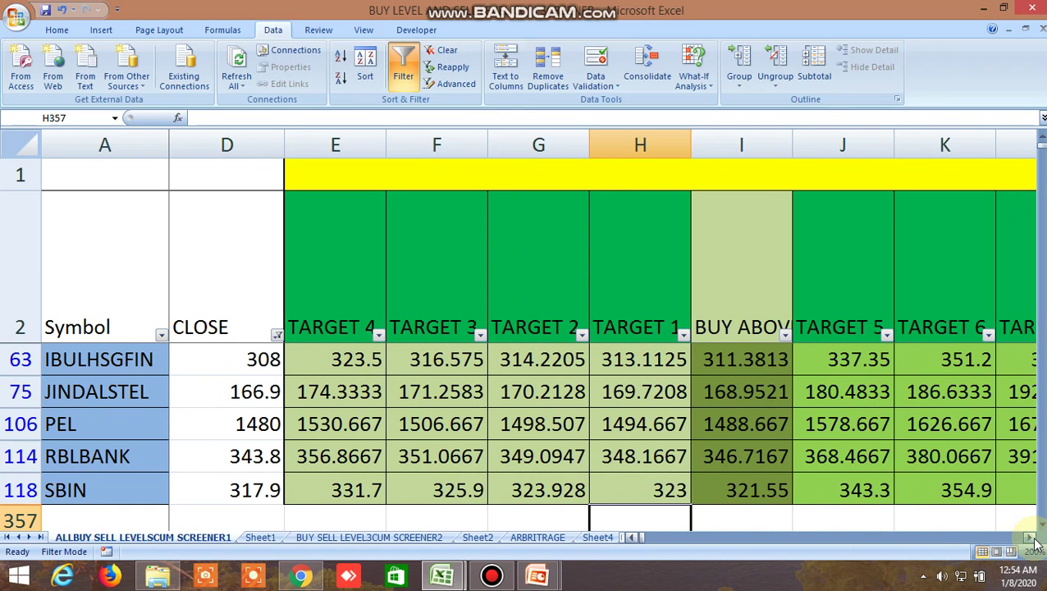
pyautogui.click(1030, 538)
pyautogui.click(654, 283)
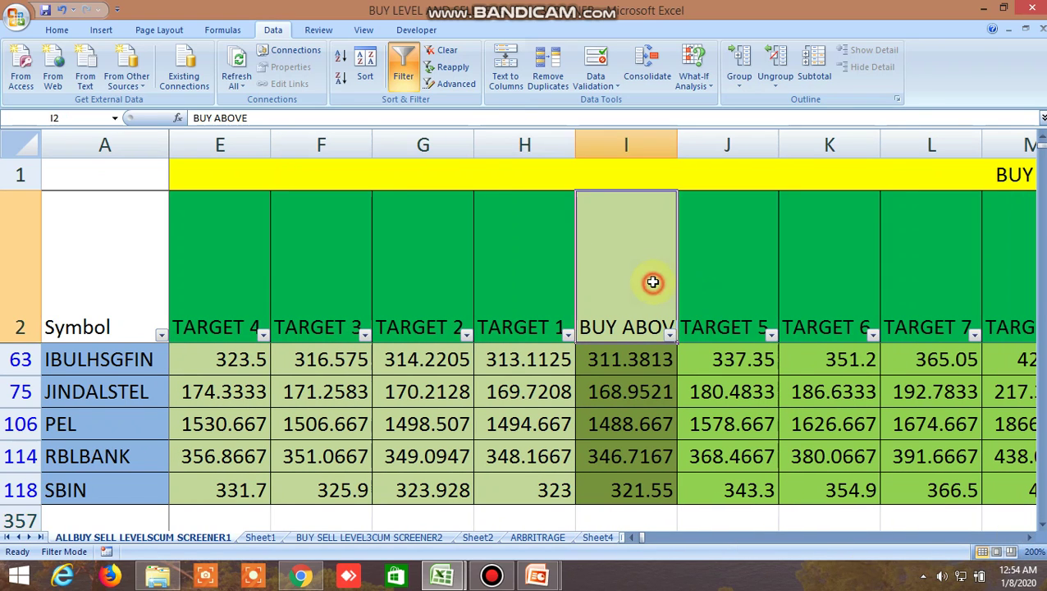
pyautogui.click(540, 293)
pyautogui.click(238, 283)
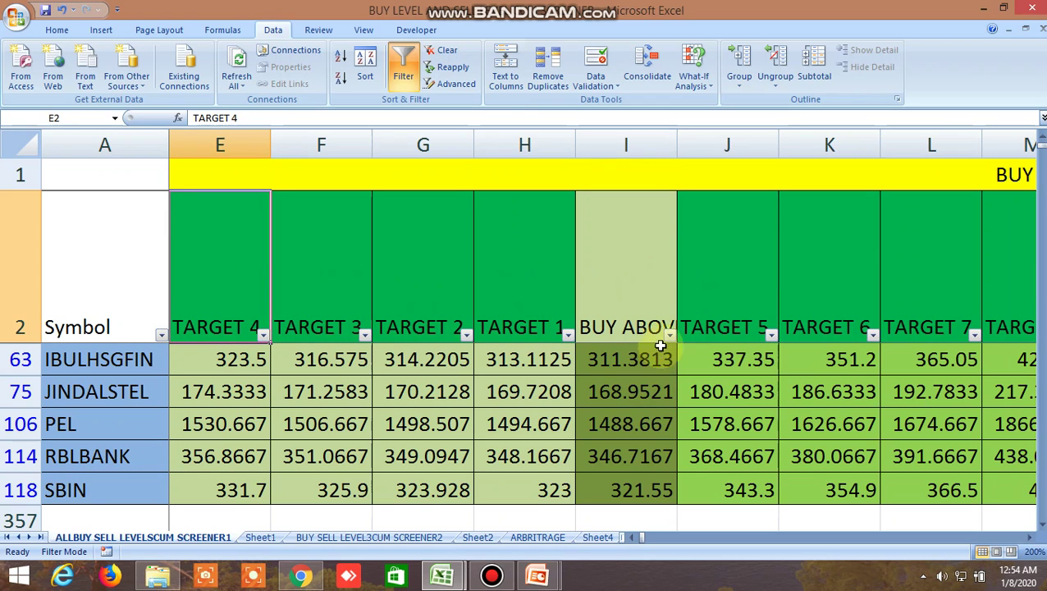
pyautogui.click(724, 289)
# Step: Review the remaining BUY SELL LEVELS 1 columns up to the Sell below column and its targets
pyautogui.click(1031, 537)
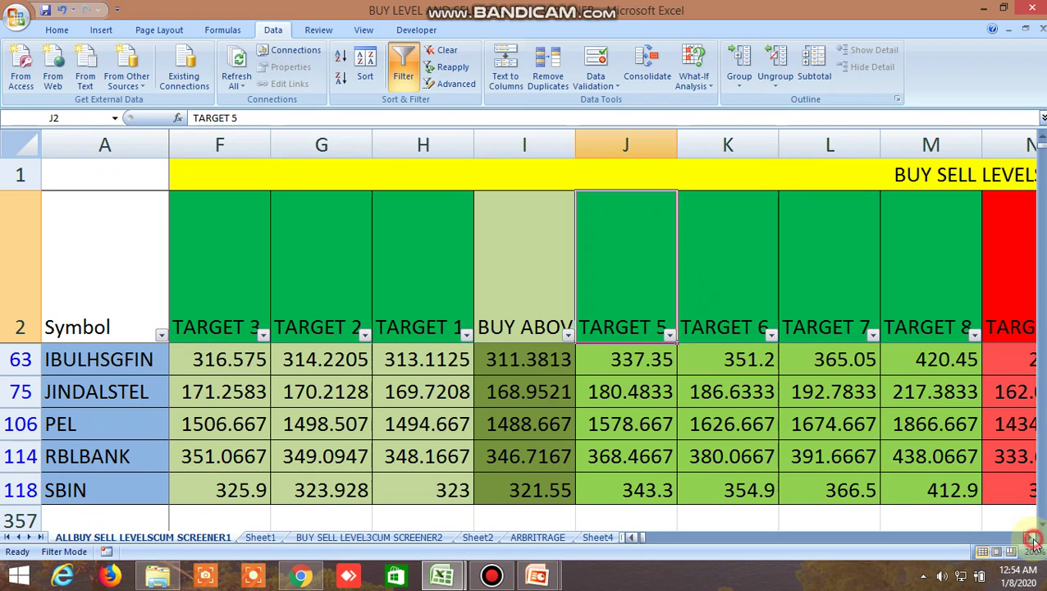
pyautogui.click(1031, 538)
pyautogui.click(1031, 538)
pyautogui.click(1031, 537)
pyautogui.click(1031, 538)
pyautogui.click(1031, 537)
pyautogui.click(1030, 538)
pyautogui.click(1031, 537)
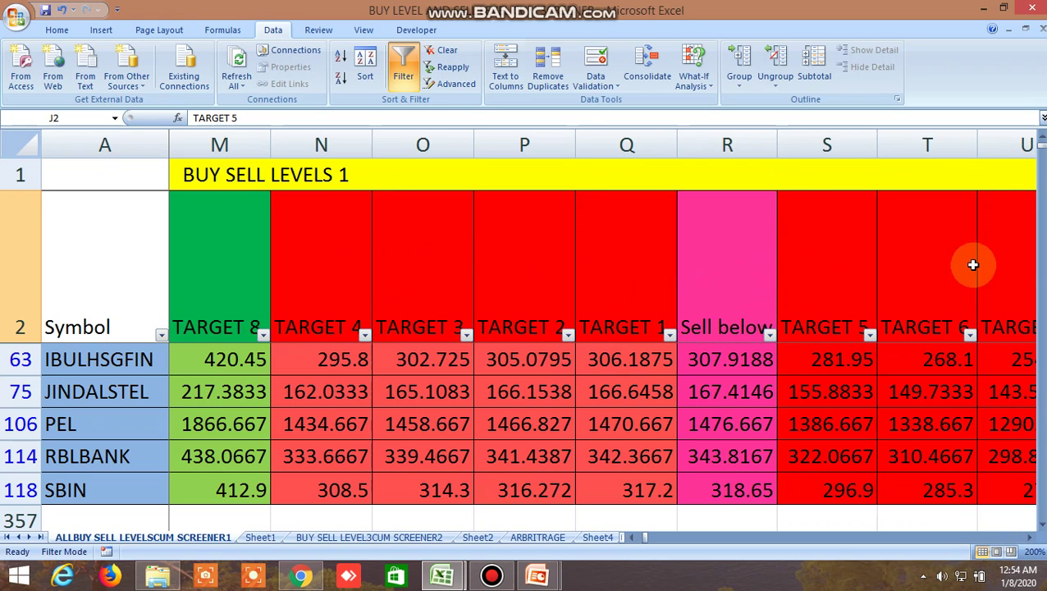
pyautogui.click(713, 283)
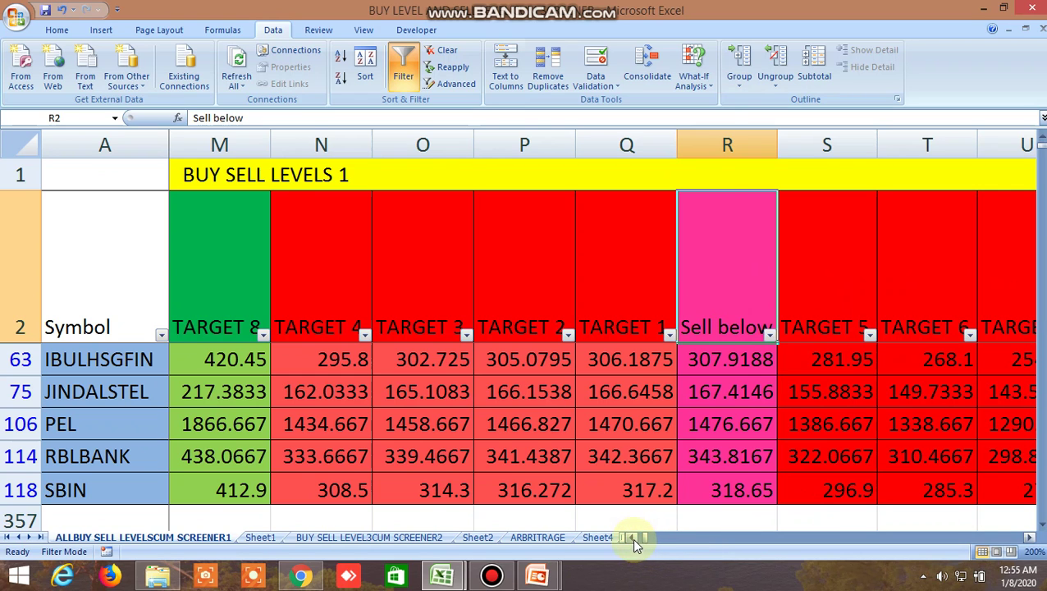
# Step: Examine the screener columns for crossover, pivot point, price channel, Tirone level and linear regression, returning to the HIGH column
pyautogui.click(632, 537)
pyautogui.moveTo(634, 538); pyautogui.dragTo(634, 537)
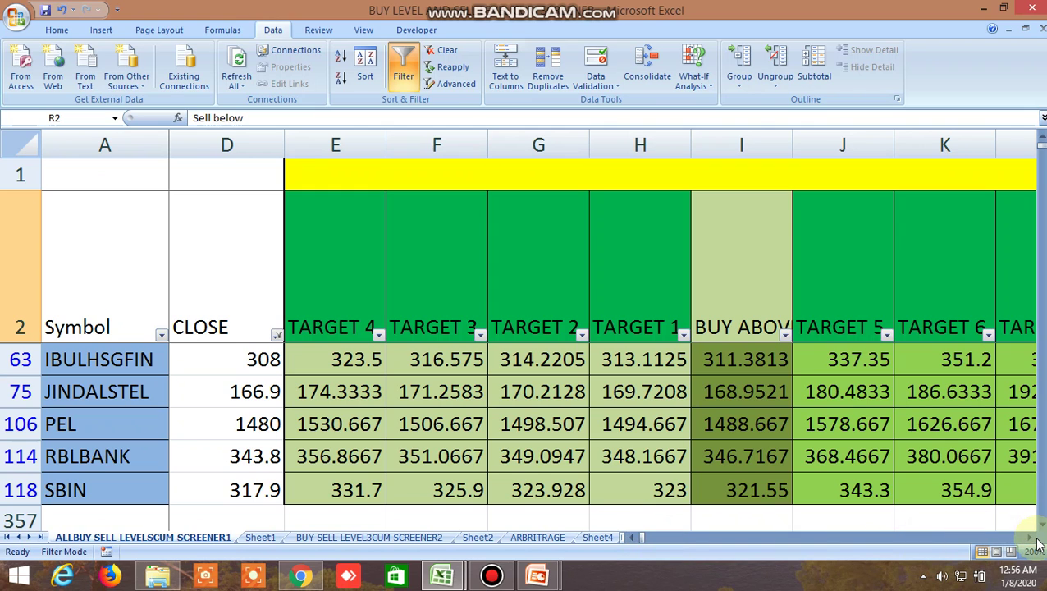
pyautogui.moveTo(1031, 539); pyautogui.dragTo(1034, 539)
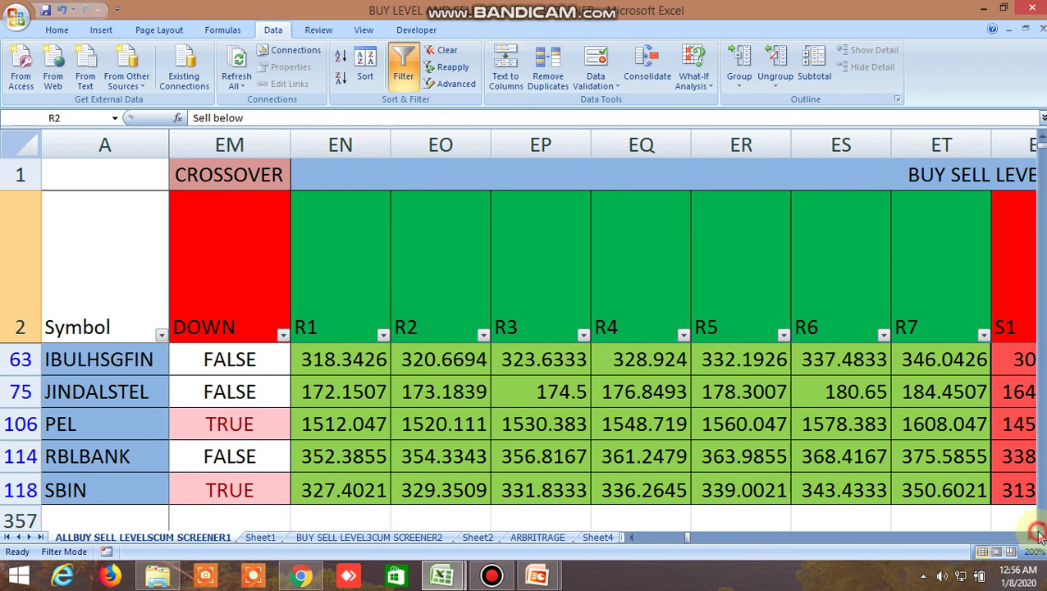
pyautogui.moveTo(1034, 539); pyautogui.dragTo(1032, 542)
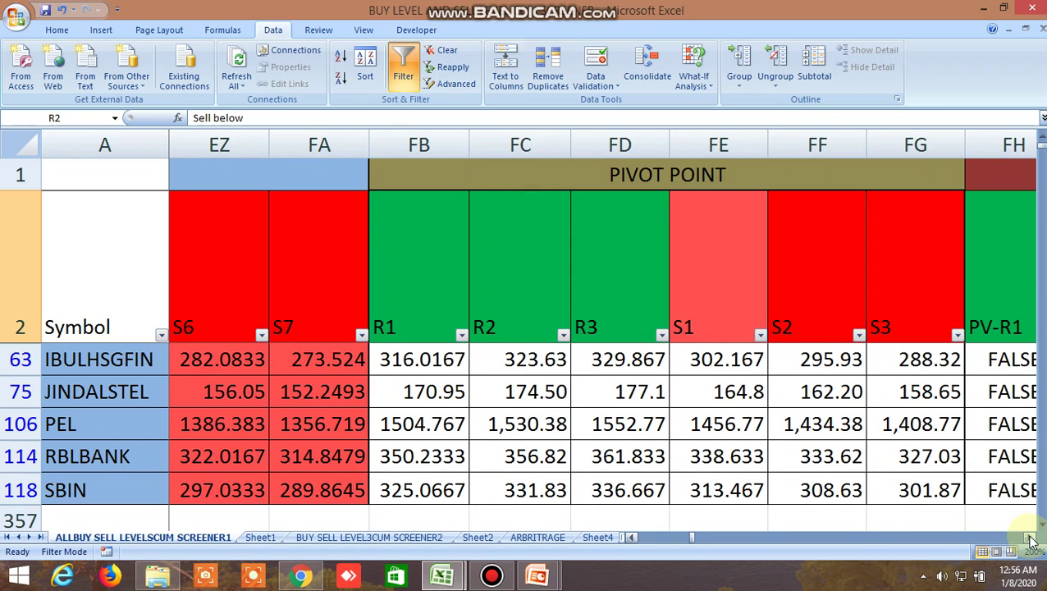
pyautogui.moveTo(1033, 541); pyautogui.dragTo(1033, 541)
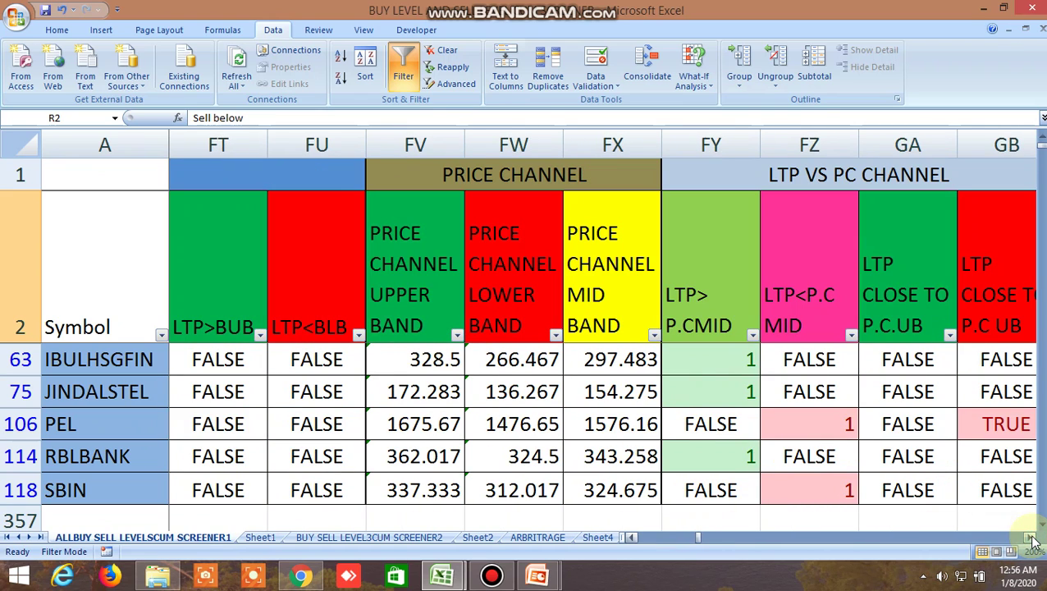
pyautogui.moveTo(1032, 541); pyautogui.dragTo(1035, 542)
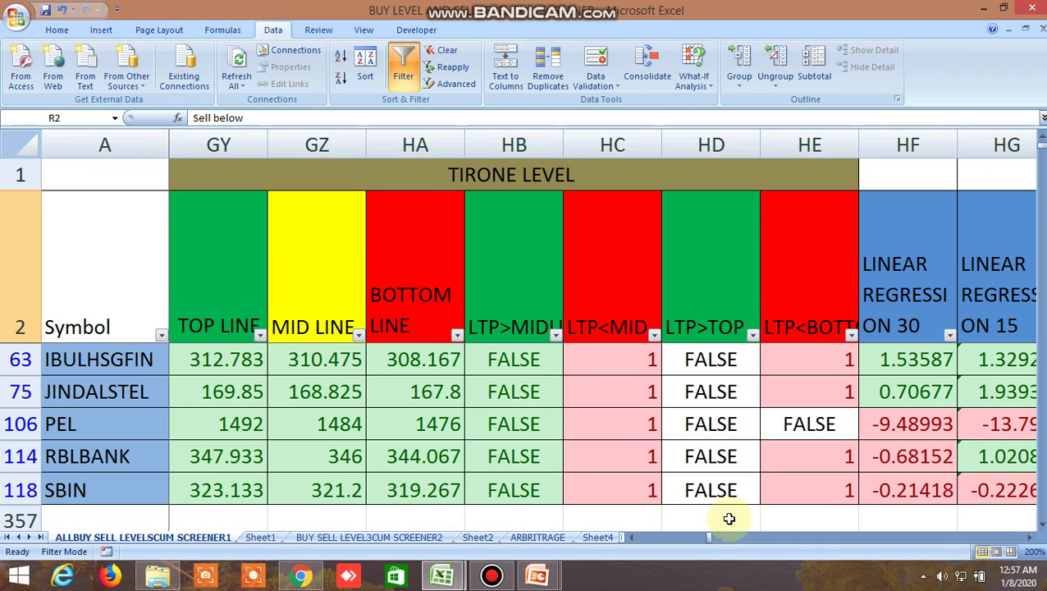
pyautogui.moveTo(713, 537); pyautogui.dragTo(607, 550)
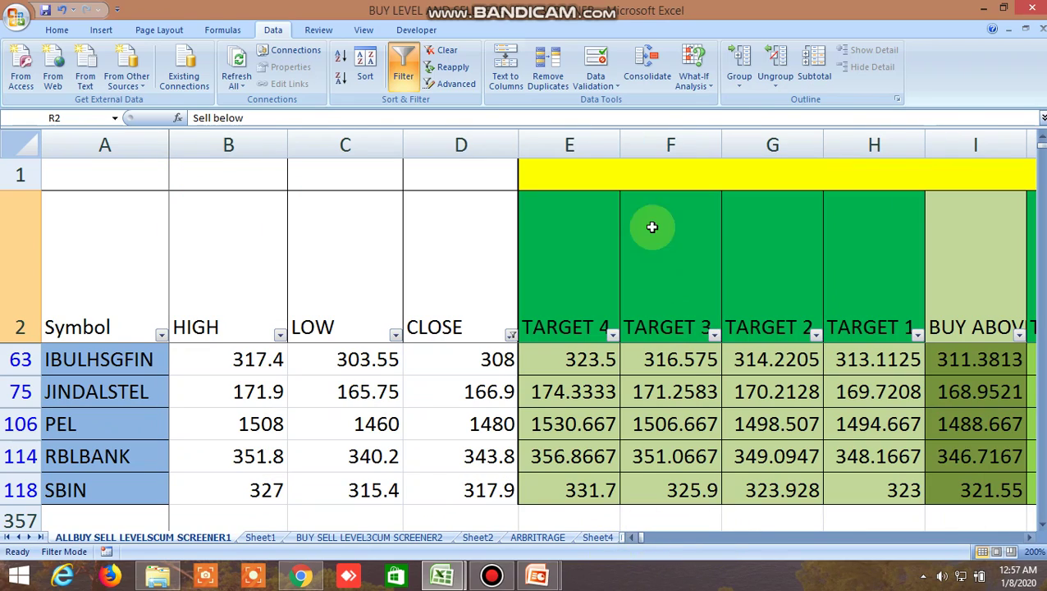
# Step: Remove the filter from the screener table and bring the NIFTY & BANKNIFTY rows into view
pyautogui.click(404, 72)
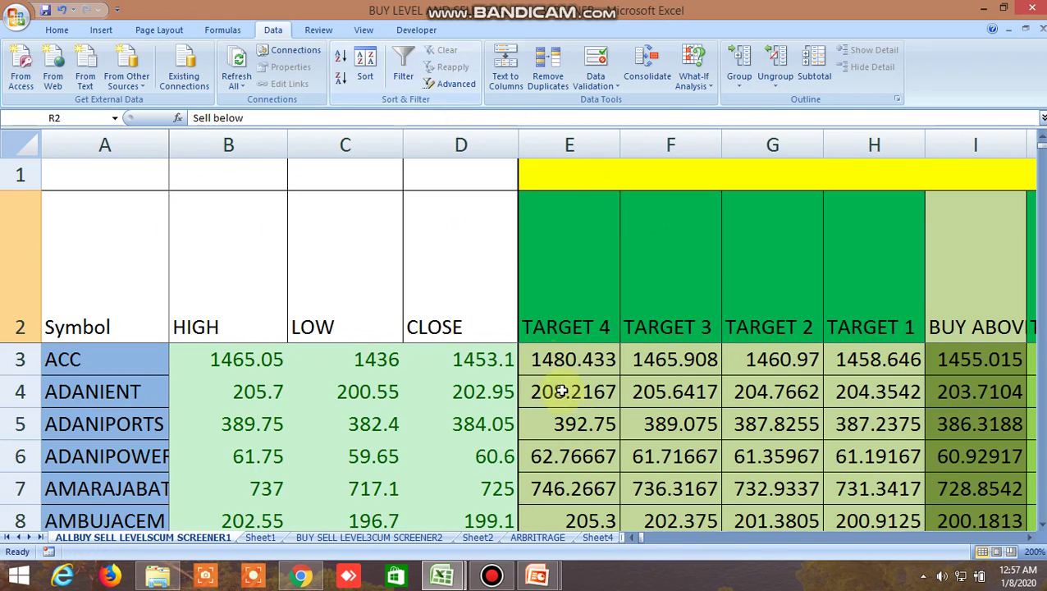
pyautogui.scroll(-20, 684, 474)
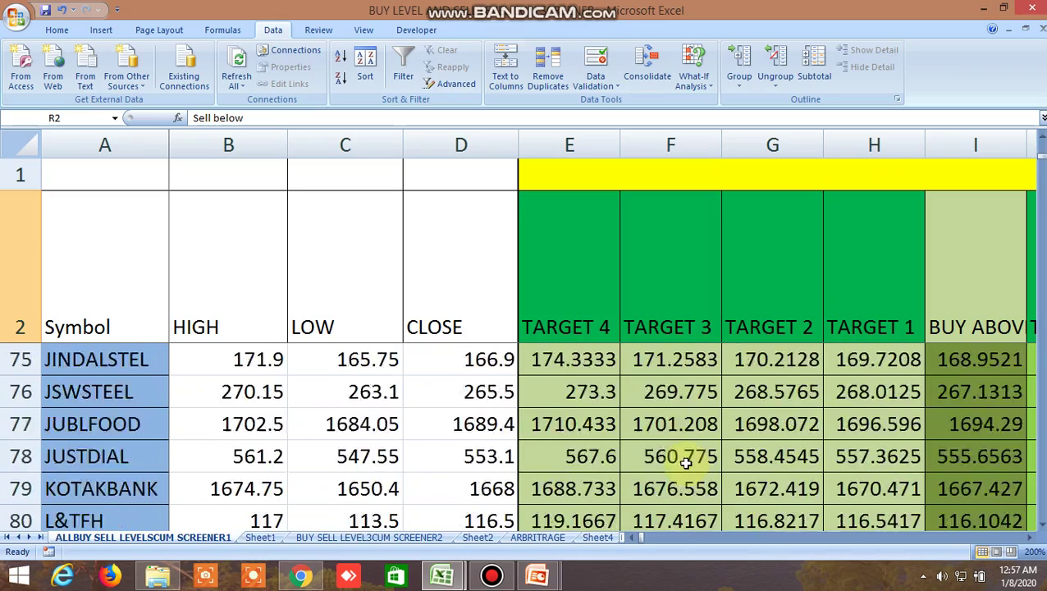
pyautogui.scroll(-20, 685, 462)
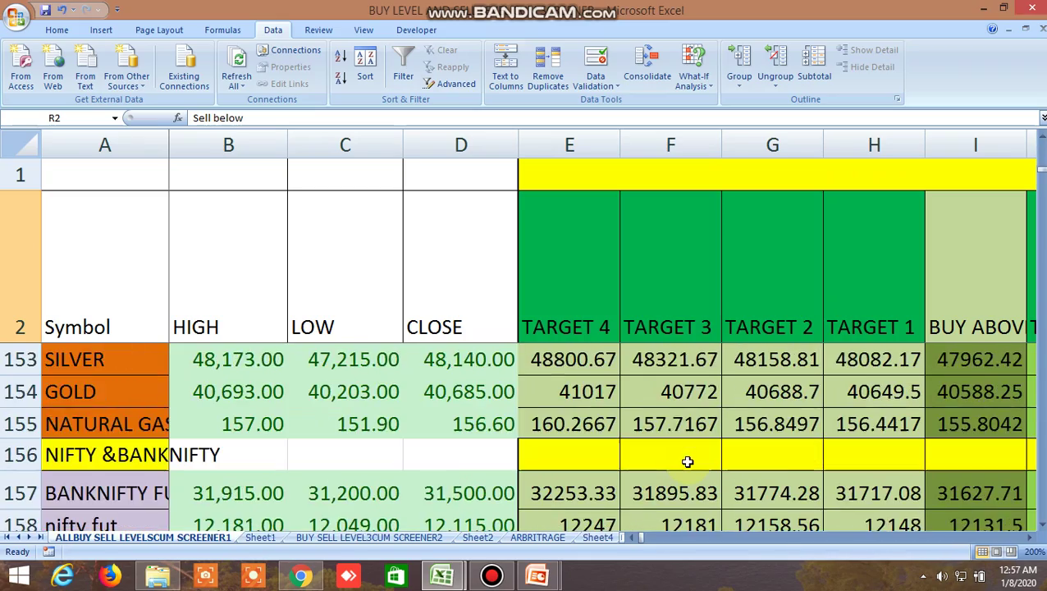
pyautogui.scroll(-1, 687, 462)
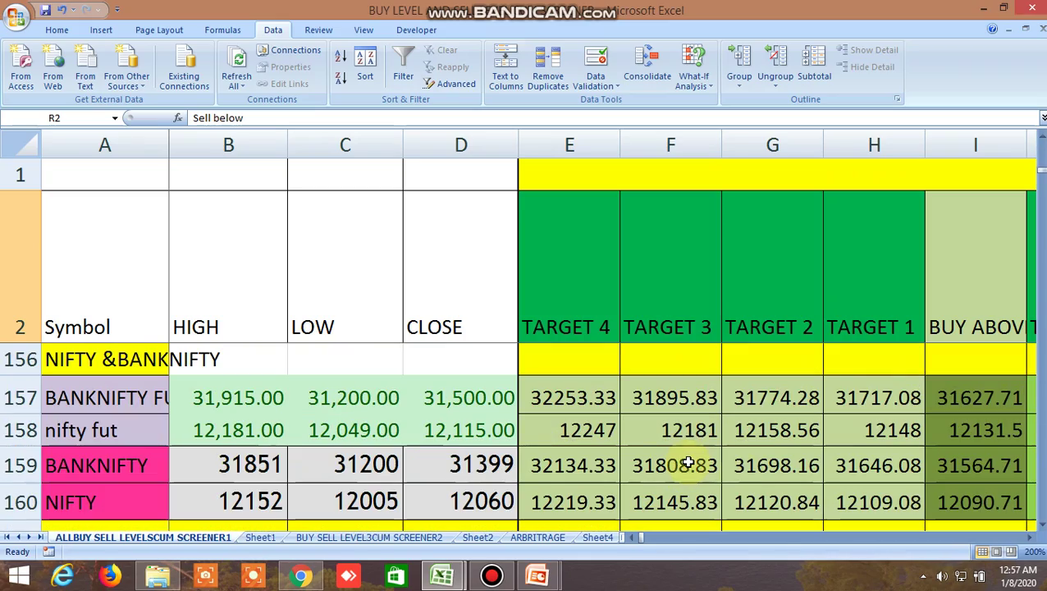
# Step: Look across the level and screener columns for the NIFTY and BANKNIFTY rows
pyautogui.click(1031, 538)
pyautogui.click(1031, 538)
pyautogui.click(1031, 538)
pyautogui.moveTo(1030, 538); pyautogui.dragTo(1031, 542)
pyautogui.moveTo(707, 537); pyautogui.dragTo(613, 542)
pyautogui.click(605, 537)
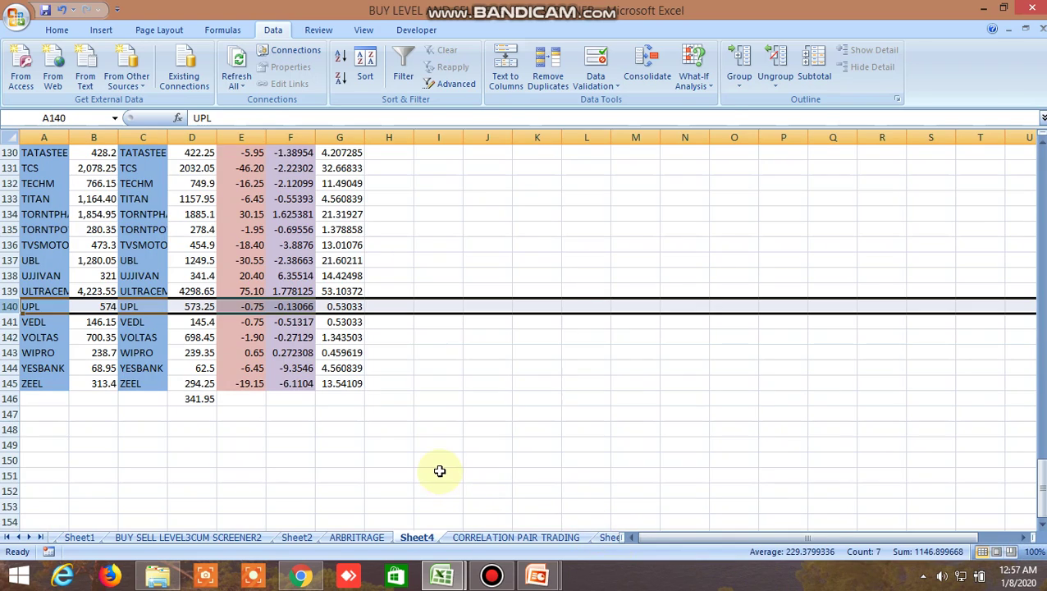
pyautogui.click(1032, 552)
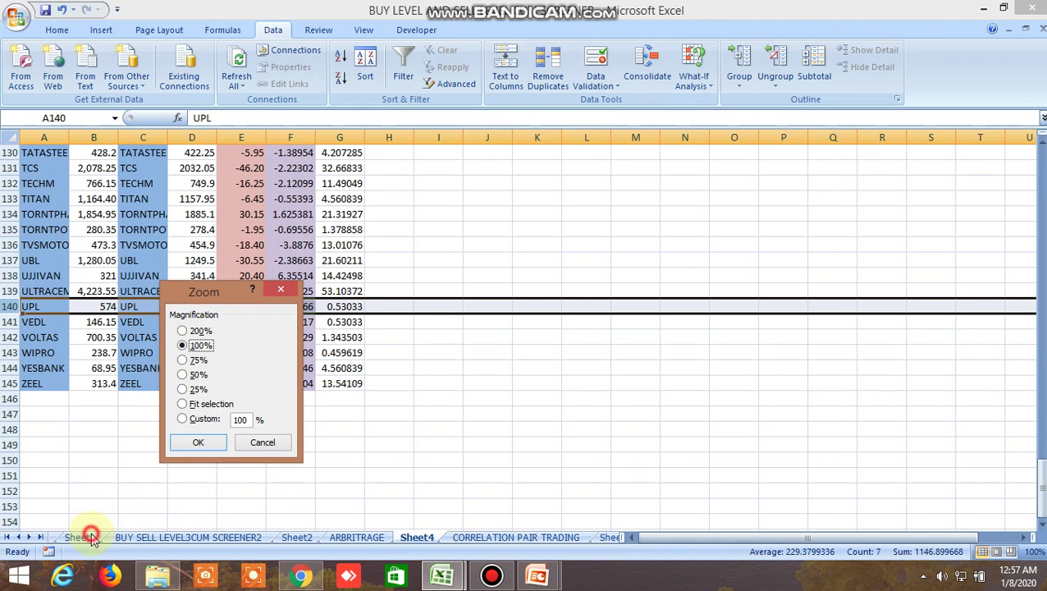
pyautogui.click(197, 442)
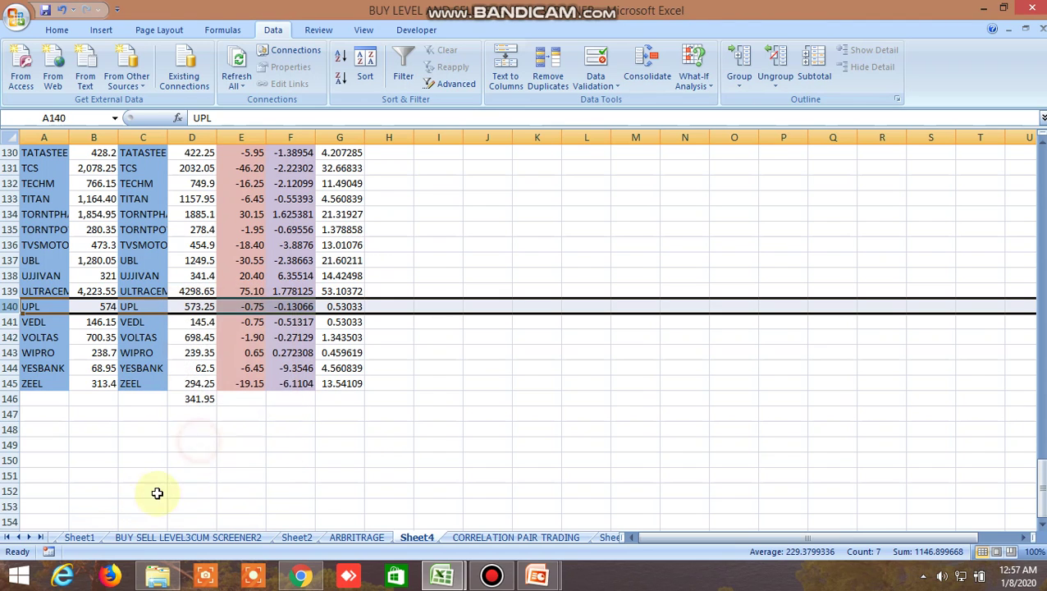
pyautogui.click(22, 537)
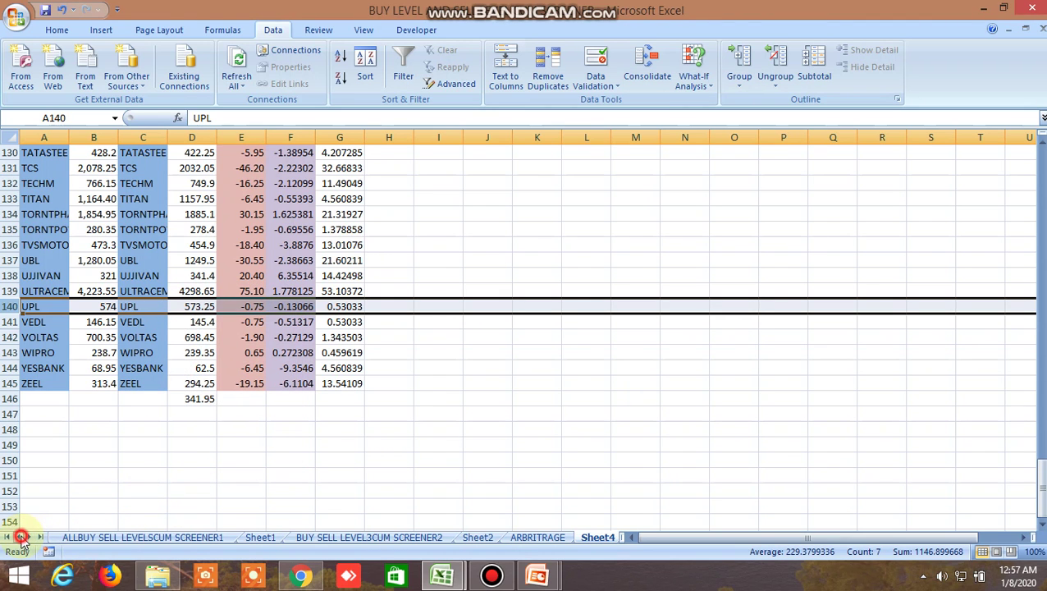
pyautogui.click(89, 535)
# Step: Return to the ALLBUY SELL LEVELSCUM SCREENER1 sheet and look across the commodity rows' target, pivot point and price channel columns
pyautogui.scroll(3, 730, 432)
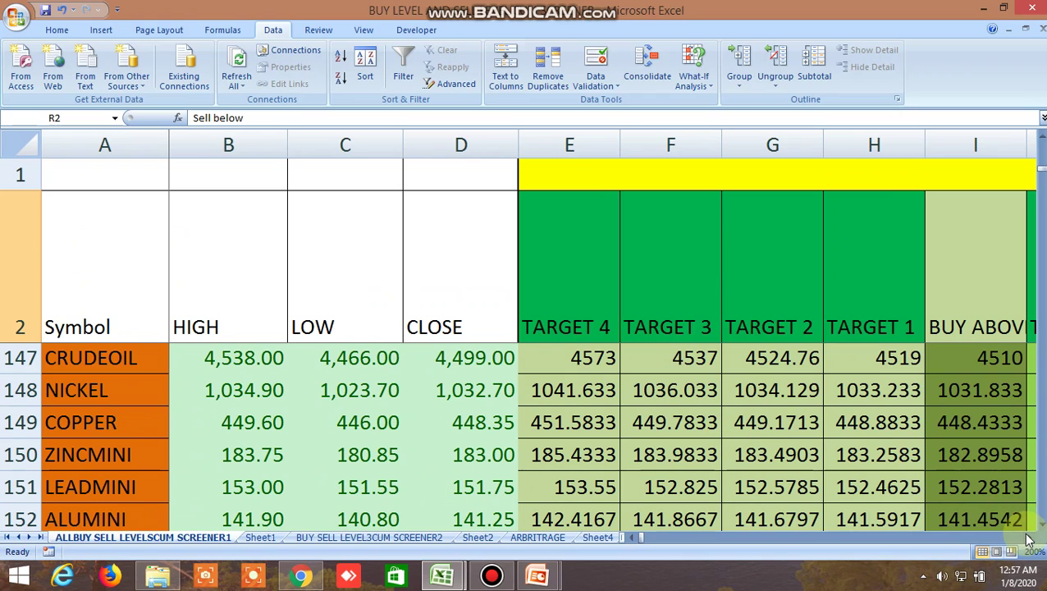
pyautogui.moveTo(1028, 538); pyautogui.dragTo(1028, 539)
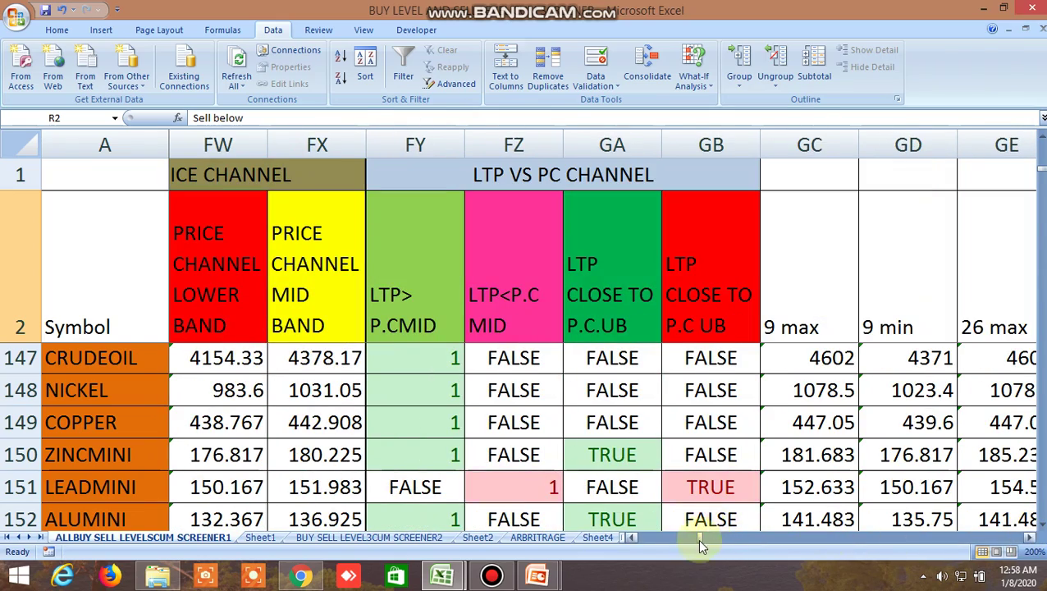
pyautogui.moveTo(696, 538); pyautogui.dragTo(632, 541)
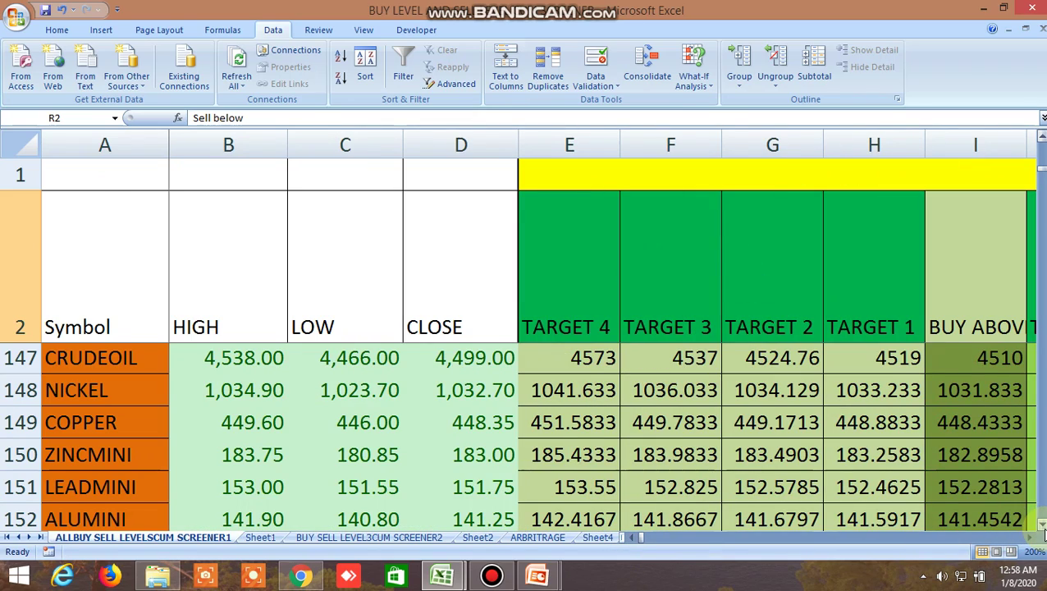
pyautogui.moveTo(1042, 525); pyautogui.dragTo(1033, 542)
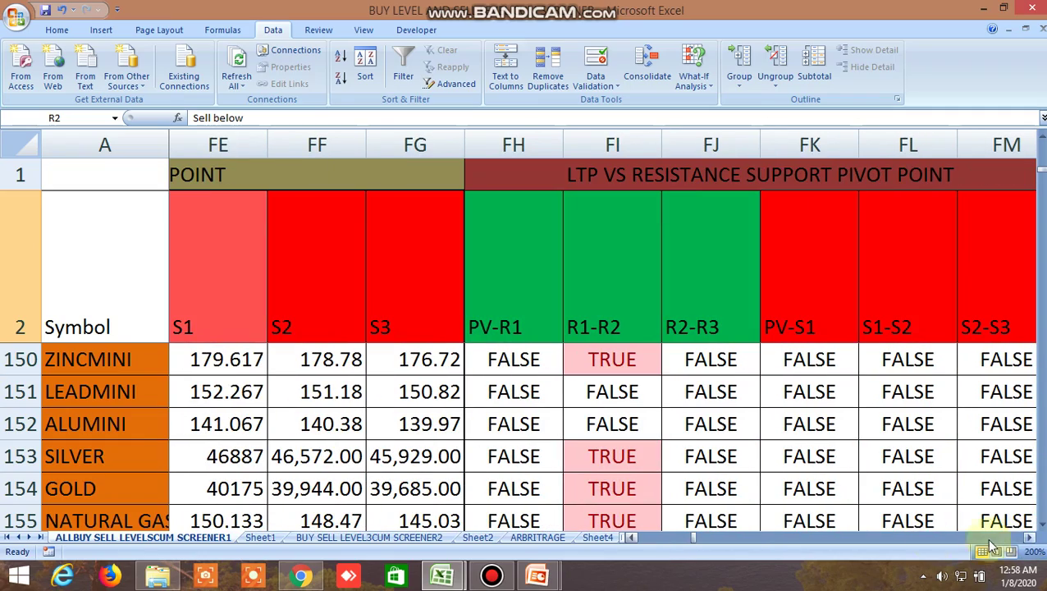
pyautogui.moveTo(695, 538); pyautogui.dragTo(594, 532)
# Step: Bring the stock rows below the NIFTY & BANKNIFTY section into view and look across their level, open interest and typical price columns
pyautogui.scroll(-9, 426, 463)
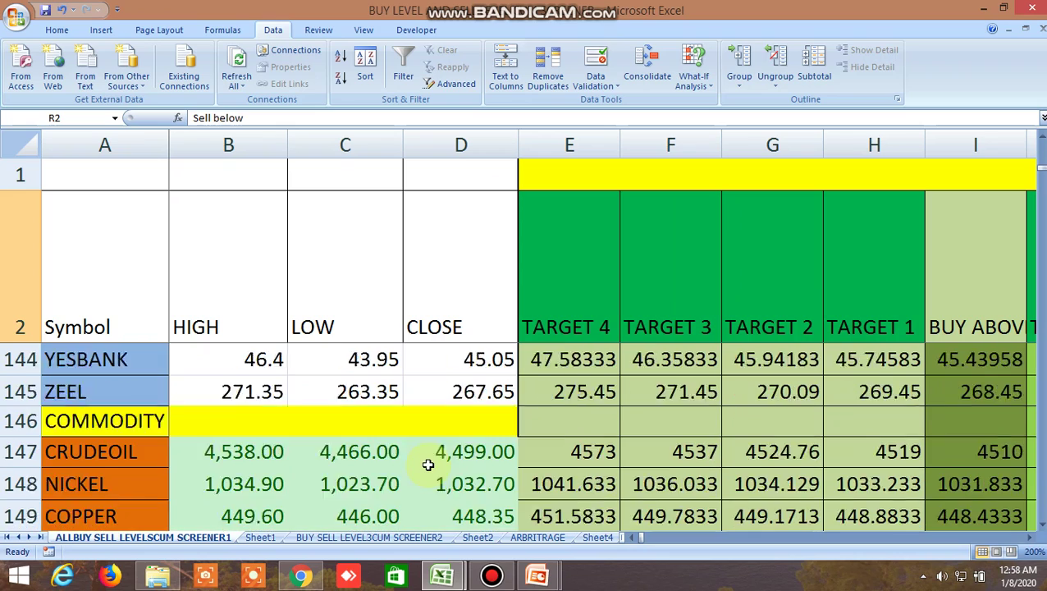
pyautogui.scroll(-4, 431, 464)
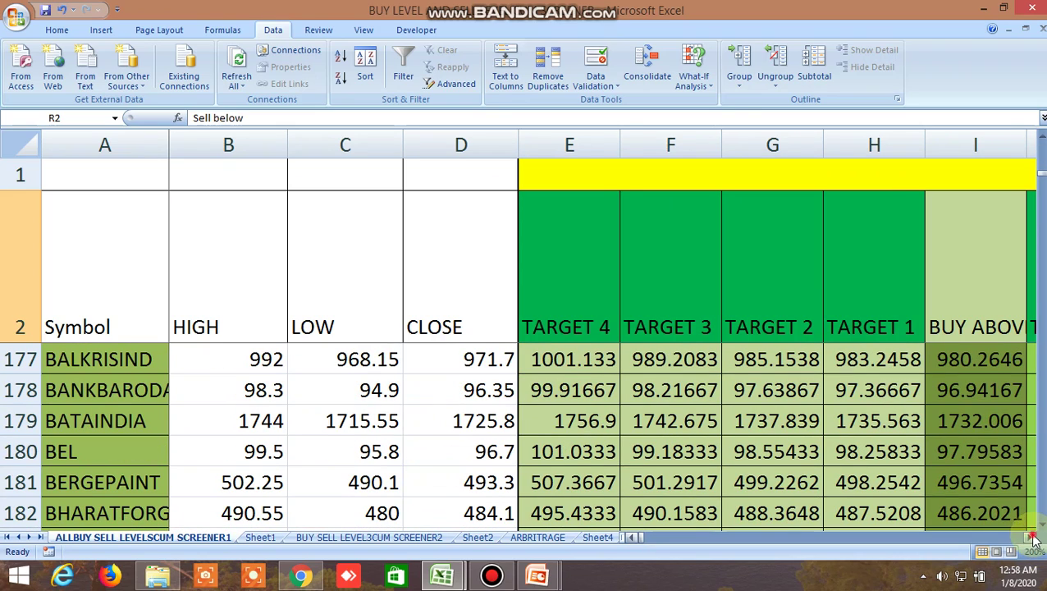
pyautogui.moveTo(1034, 538); pyautogui.dragTo(1036, 540)
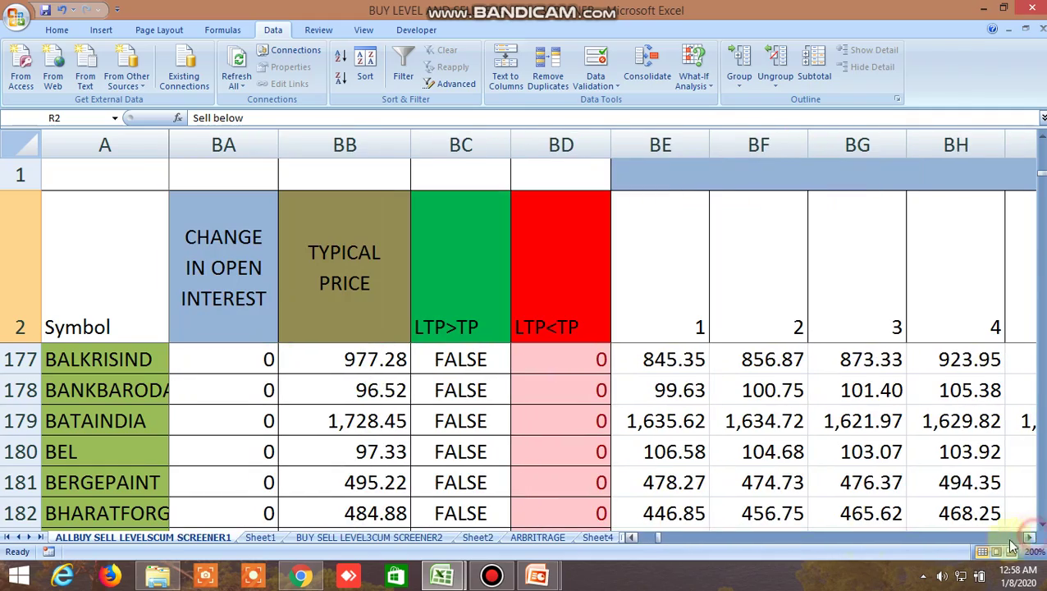
# Step: Open the BUY SELL LEVEL3CUM SCREENER2 sheet and examine the 100 MA CUT column's header and its formula in row 9
pyautogui.click(410, 540)
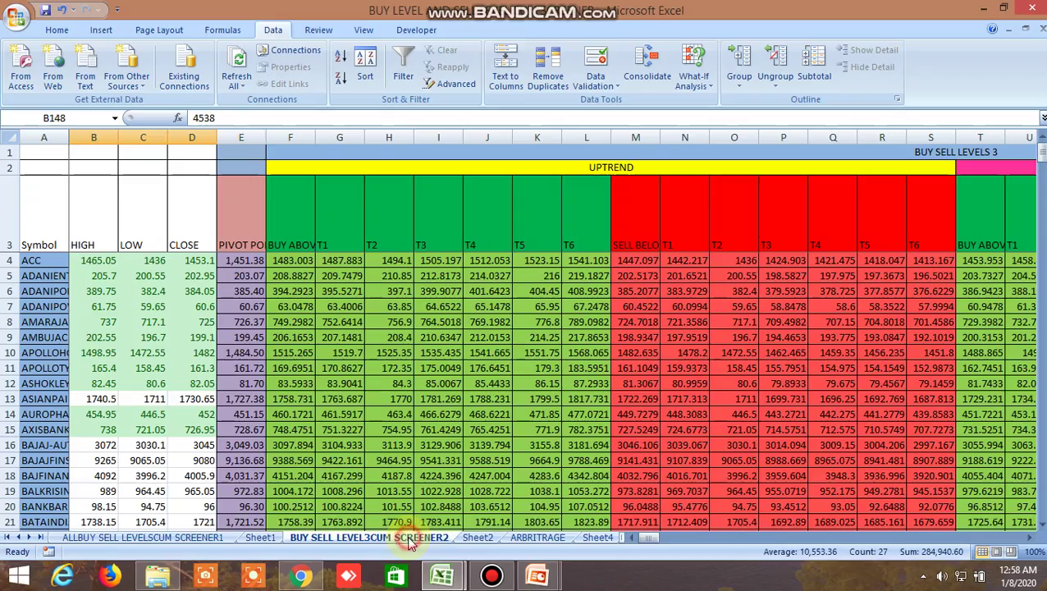
pyautogui.moveTo(648, 538); pyautogui.dragTo(834, 548)
pyautogui.click(729, 337)
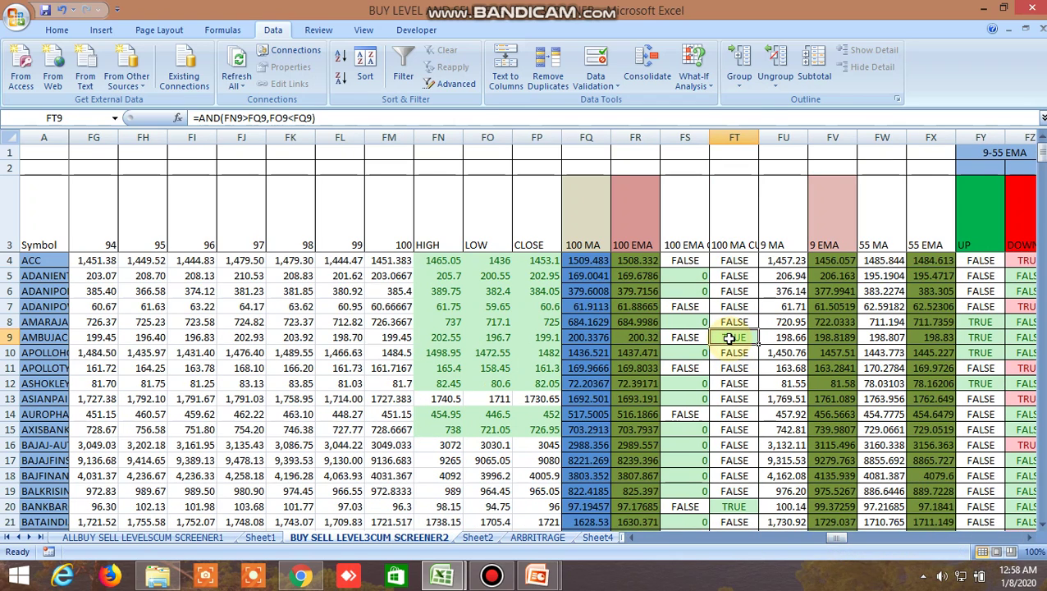
pyautogui.scroll(-1, 751, 413)
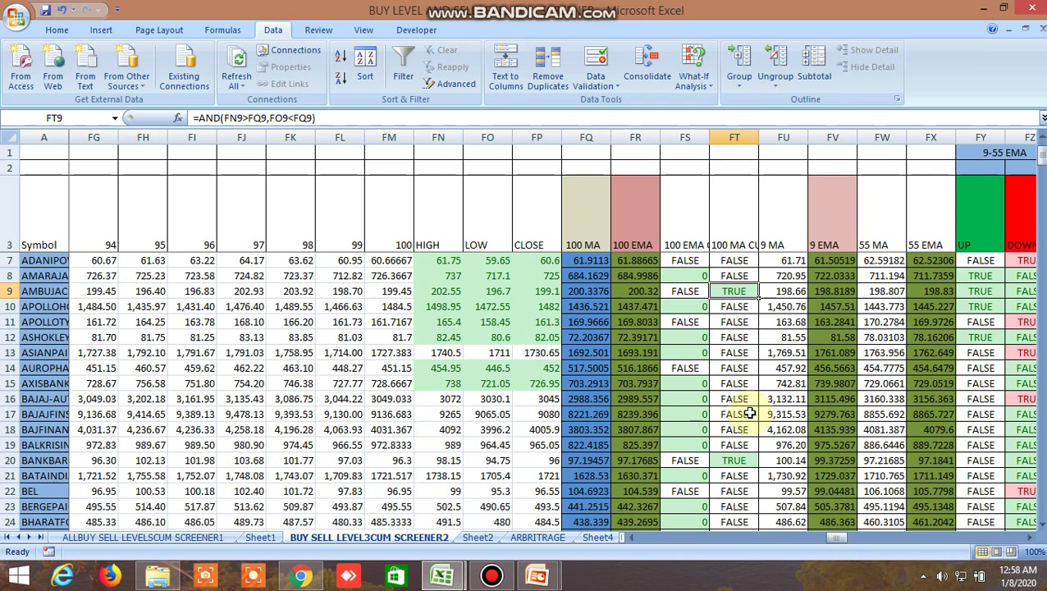
pyautogui.click(732, 234)
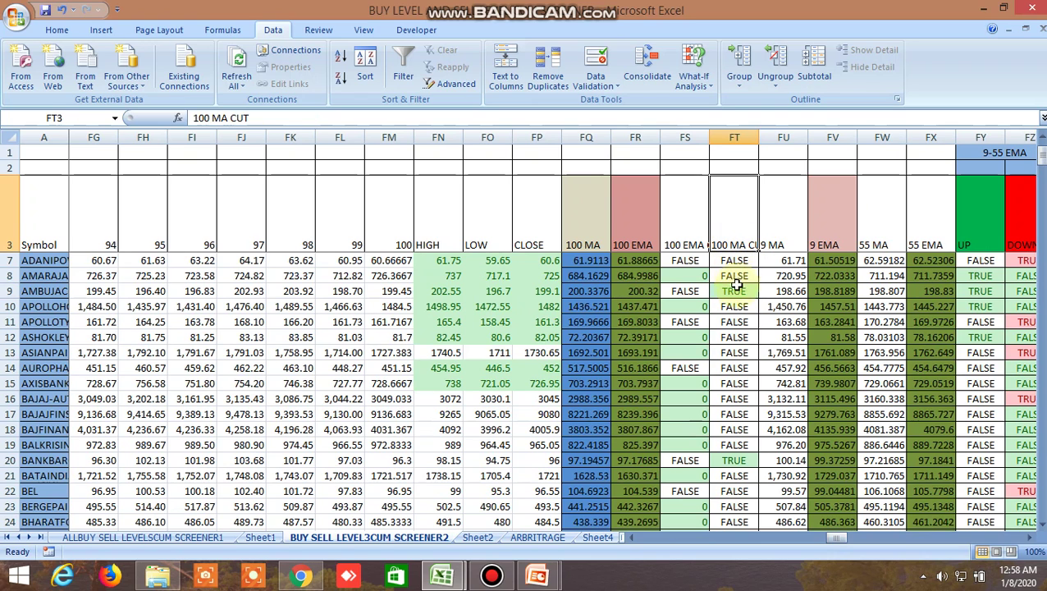
# Step: Inspect the TRUE cells of the 100 MA CUT column in rows 20, 32, 37, 41 and 42
pyautogui.click(741, 461)
pyautogui.scroll(-4, 745, 495)
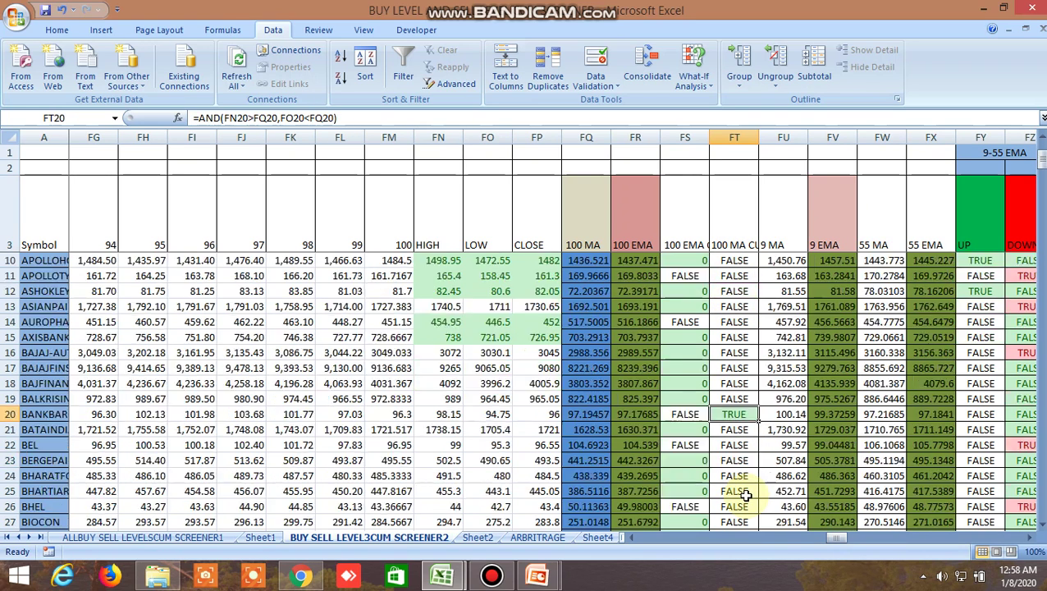
pyautogui.click(741, 462)
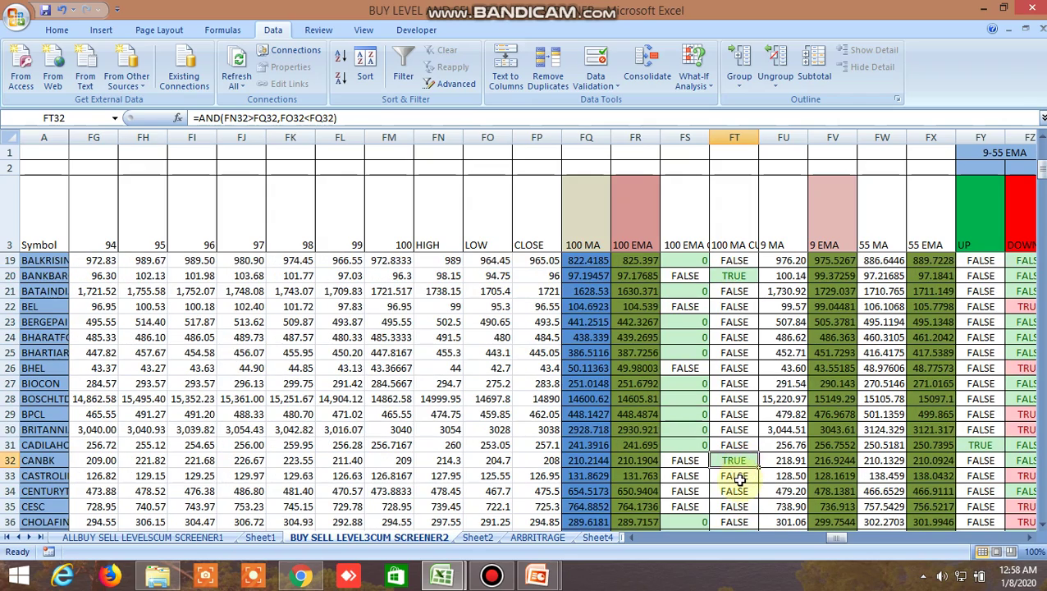
pyautogui.scroll(-4, 741, 462)
pyautogui.click(738, 353)
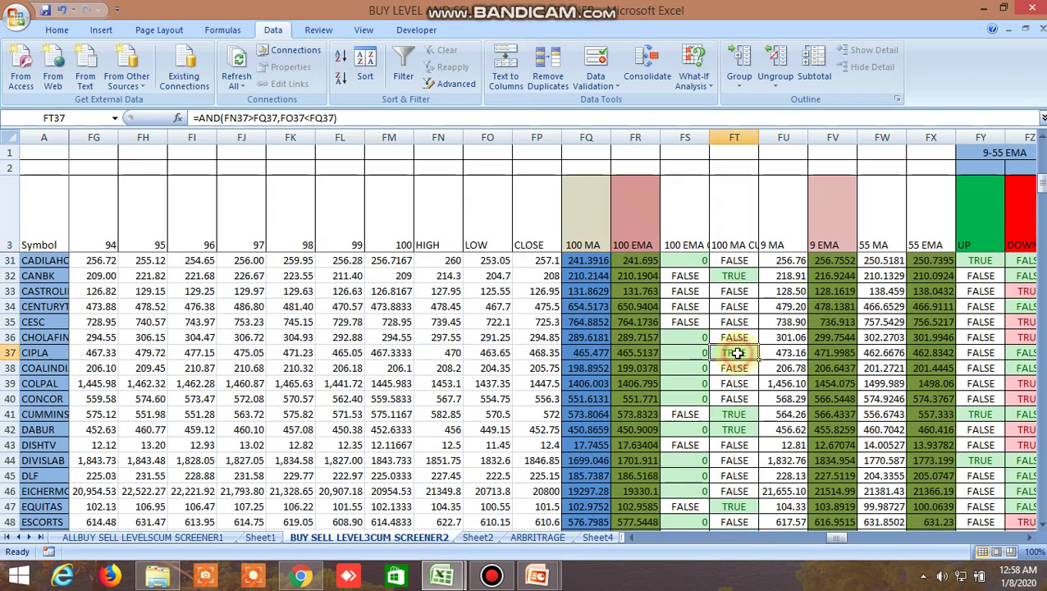
pyautogui.click(741, 416)
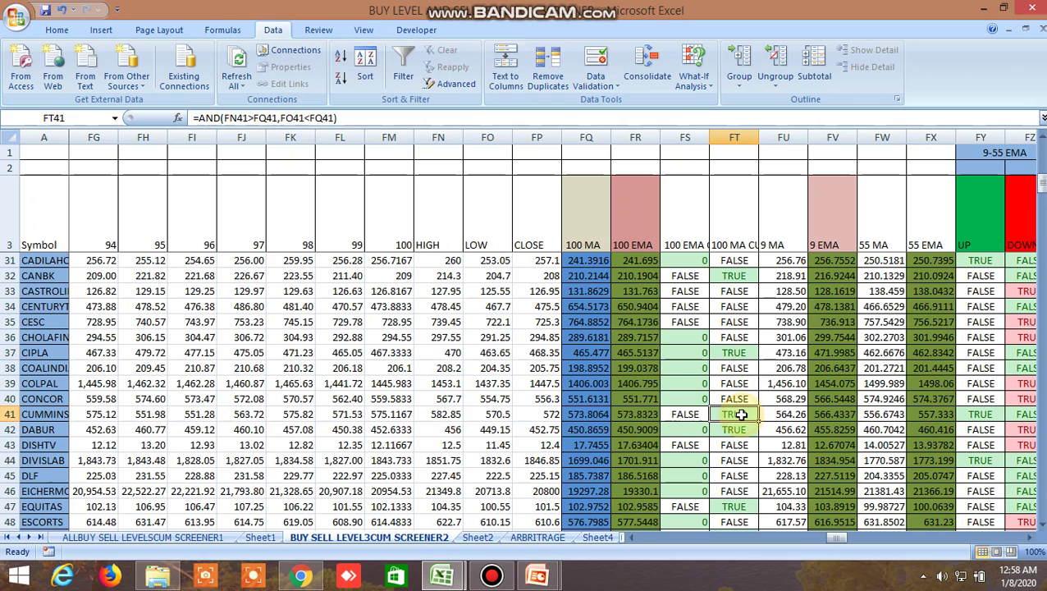
pyautogui.click(741, 430)
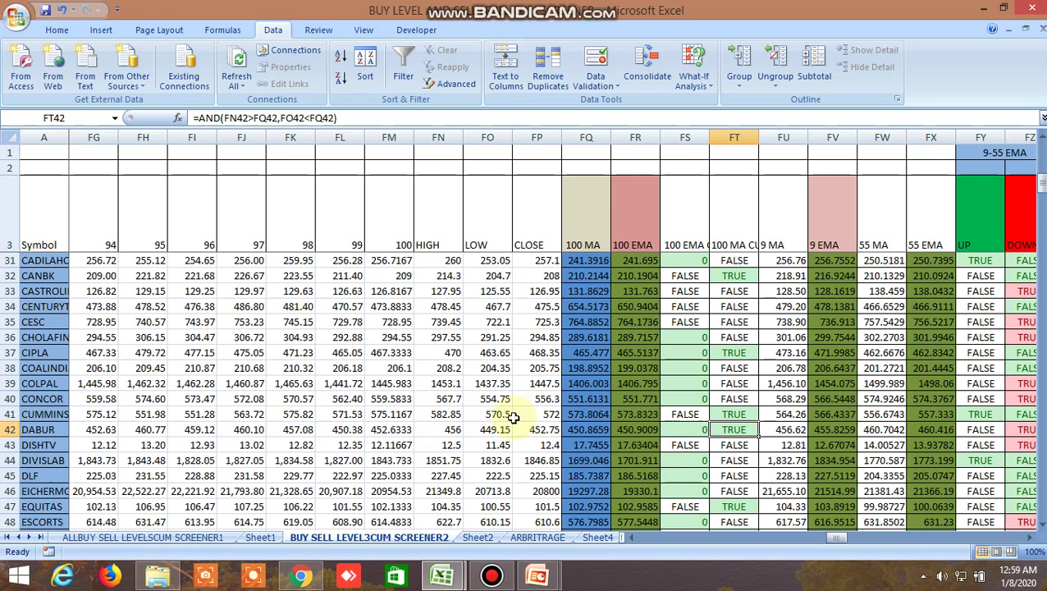
# Step: Open the INSIDE THE BAR WITH NR7 sheet and examine the 1 DAY, 2 DAY, NR7 and NR4 columns for the stocks
pyautogui.click(597, 537)
pyautogui.click(602, 535)
pyautogui.click(610, 537)
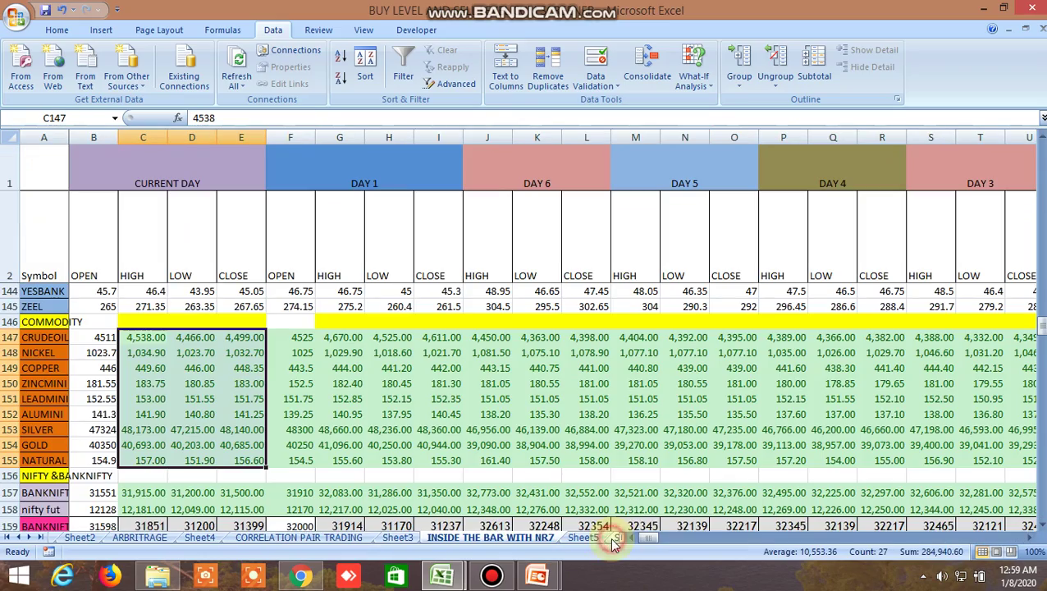
pyautogui.scroll(8, 649, 423)
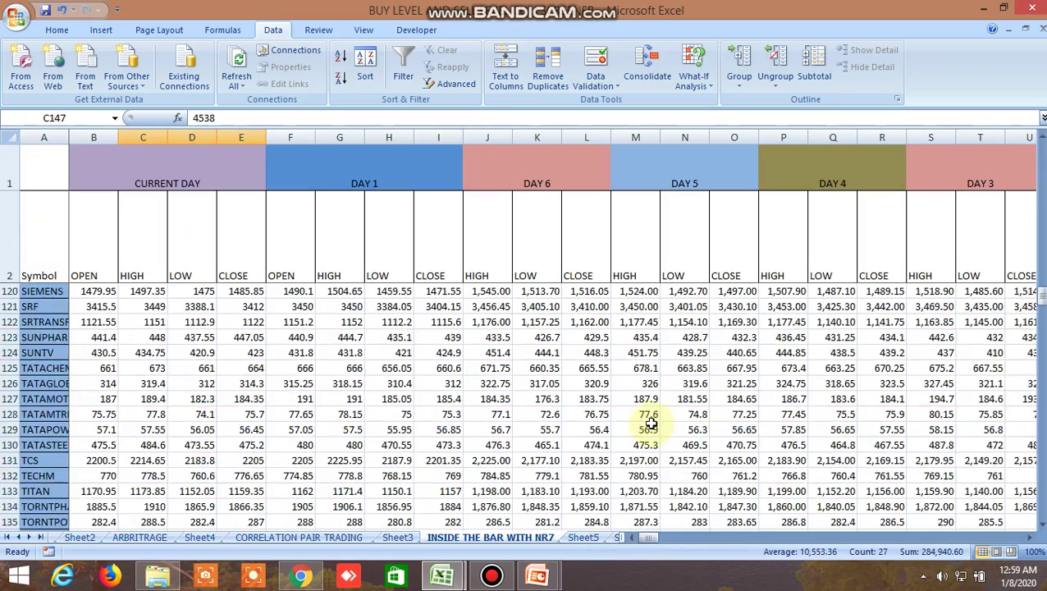
pyautogui.scroll(16, 649, 422)
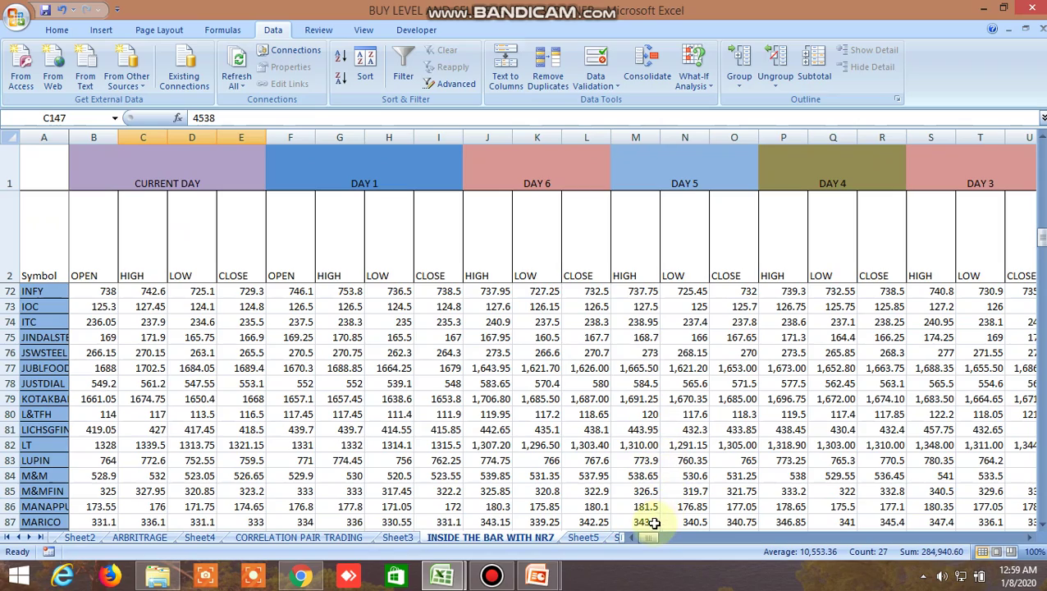
pyautogui.moveTo(655, 537); pyautogui.dragTo(668, 540)
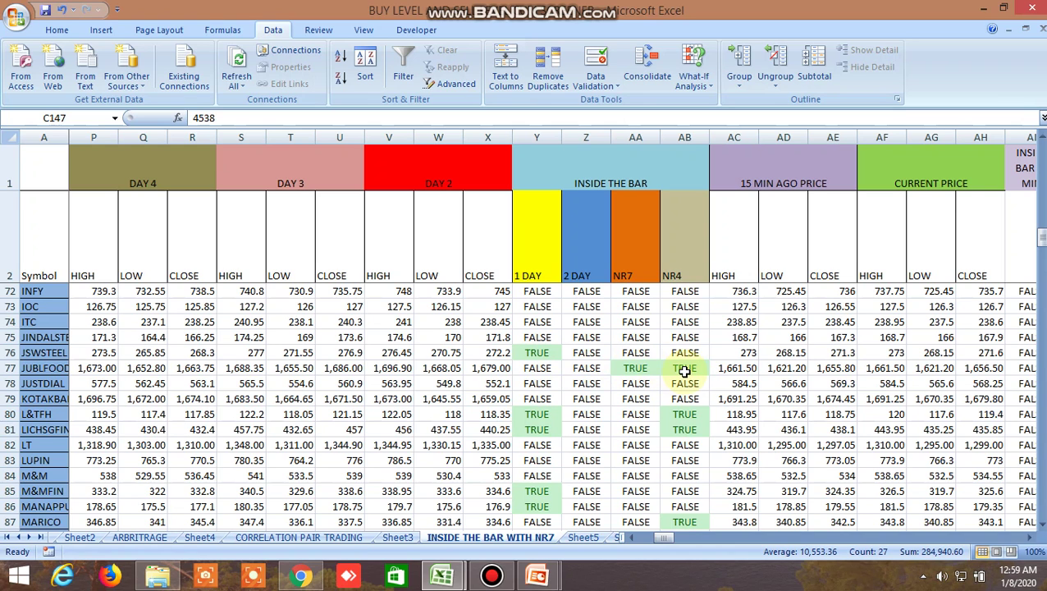
pyautogui.scroll(-3, 630, 431)
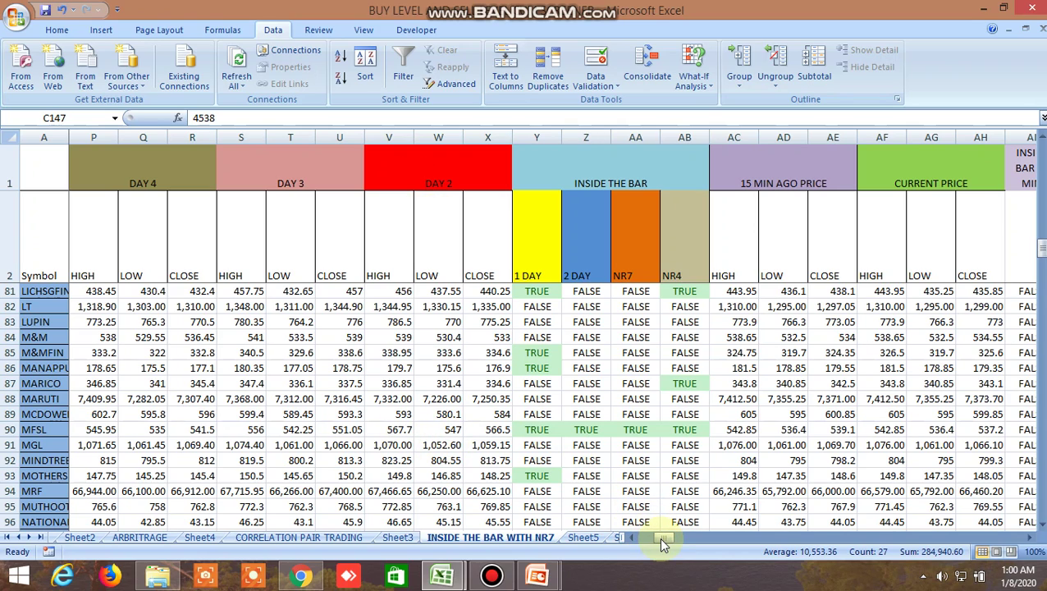
# Step: Review the candlestick, open drive and shakeout columns across the stock rows, continuing to the buy/sell pattern, volatility and traded volume columns
pyautogui.moveTo(658, 537); pyautogui.dragTo(683, 534)
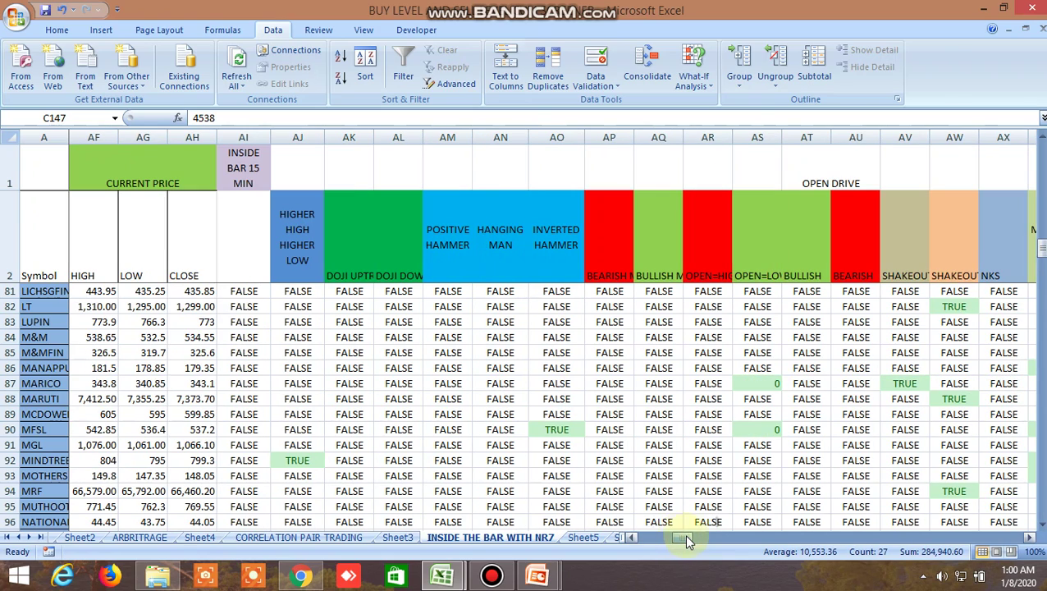
pyautogui.scroll(5, 566, 418)
pyautogui.scroll(11, 555, 411)
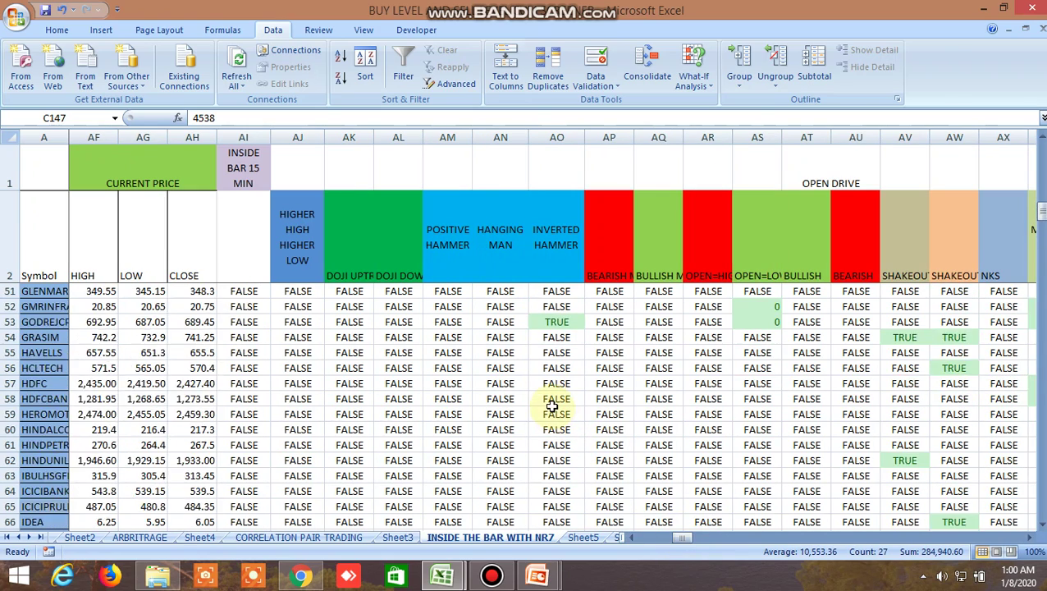
pyautogui.scroll(-1, 574, 394)
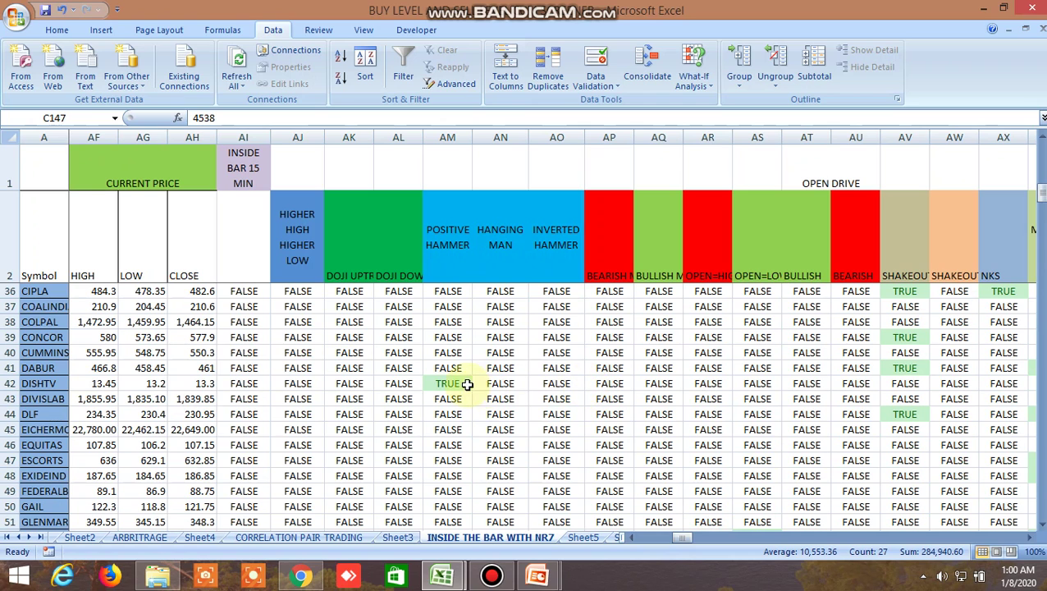
pyautogui.scroll(-6, 567, 414)
pyautogui.scroll(-2, 567, 419)
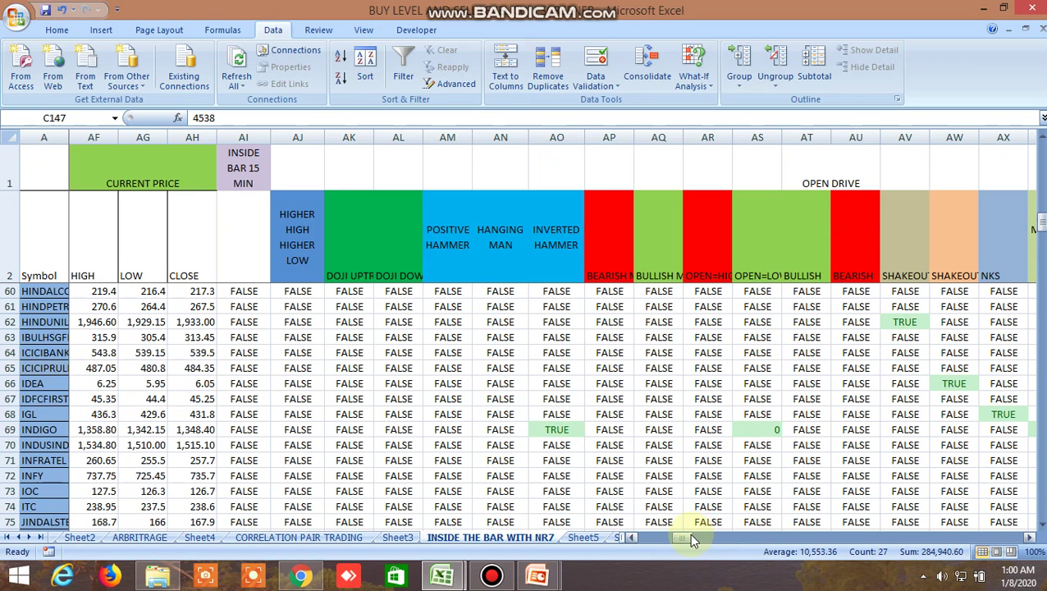
pyautogui.moveTo(689, 532); pyautogui.dragTo(760, 548)
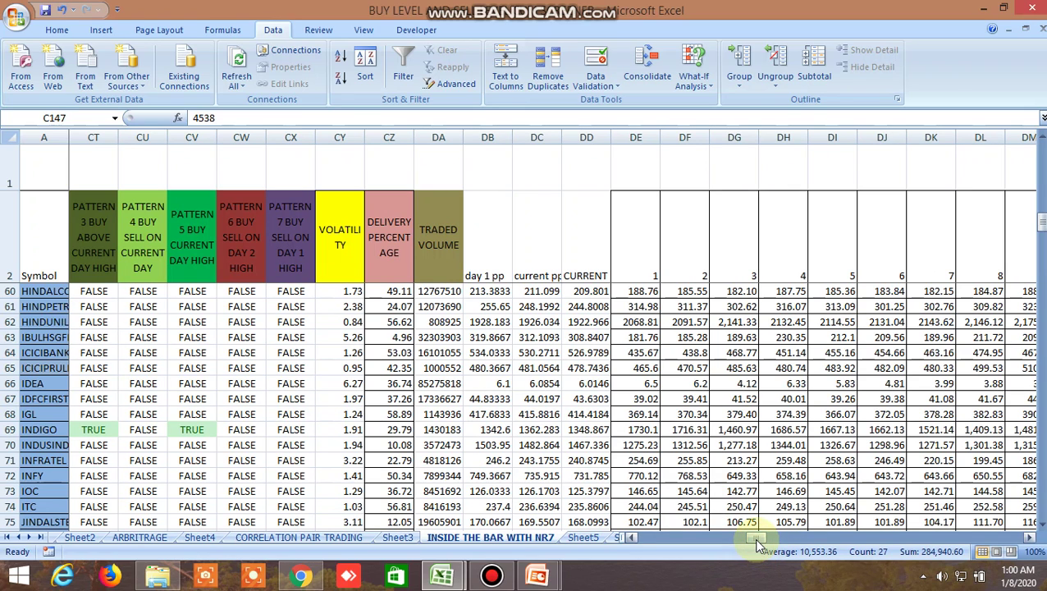